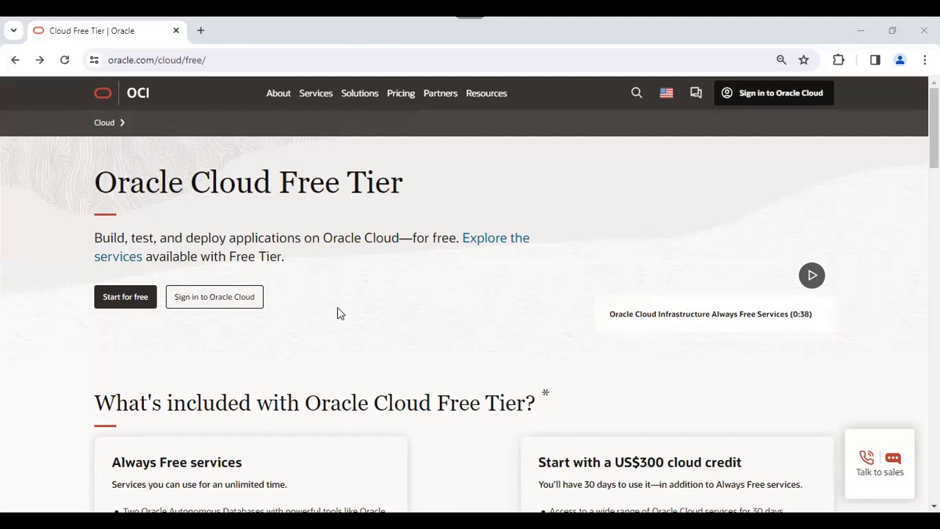
Skim the Free Tier overview, then start the free sign-up
scroll(358, 300, "down", 5)
scroll(359, 300, "up", 5)
left_click(112, 304)
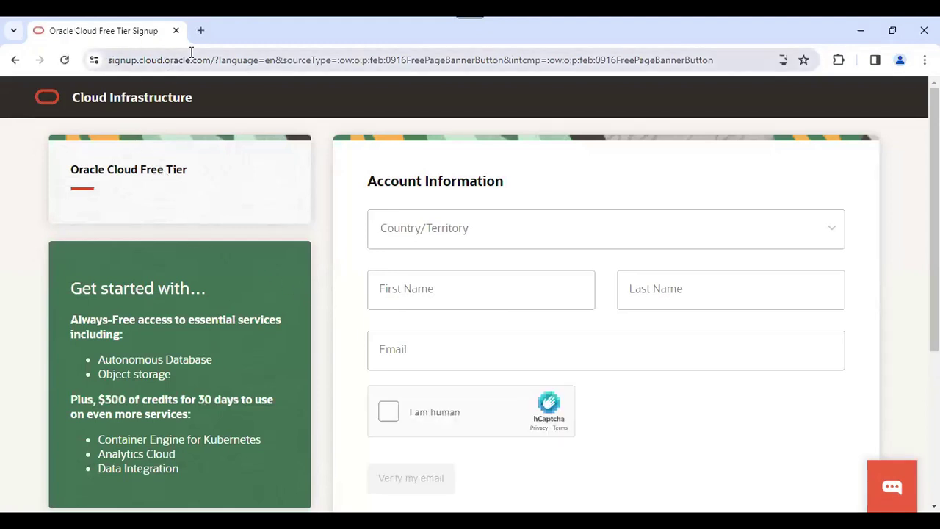
Go back to the Free Tier page and reopen the free tier sign-up form
left_click(15, 59)
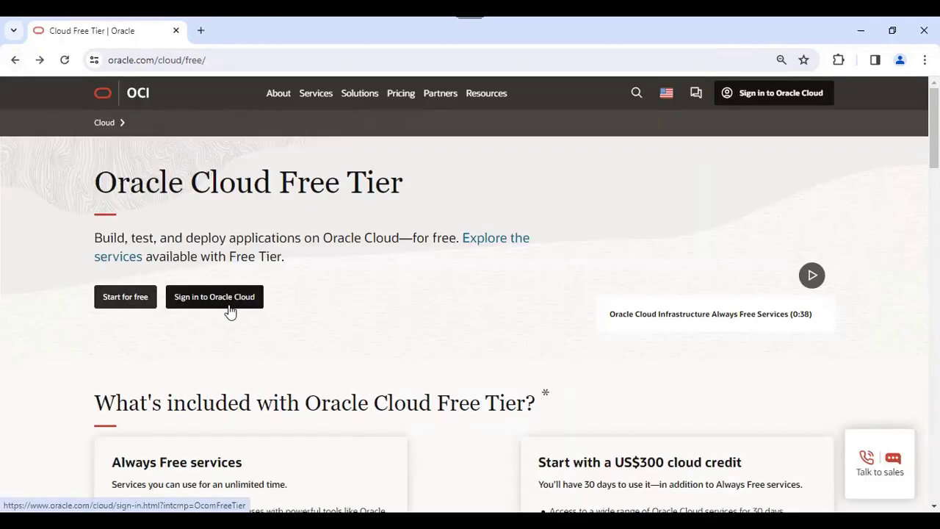
left_click(205, 296)
left_click(122, 302)
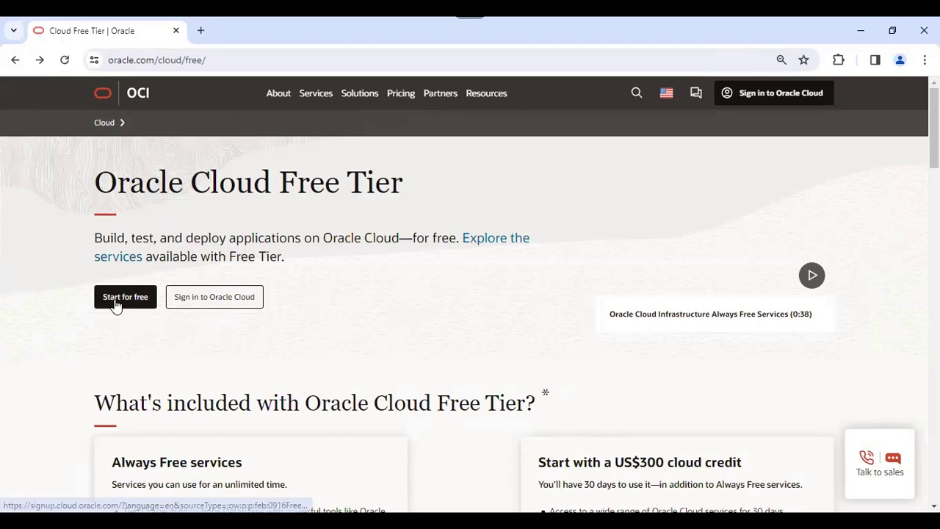
left_click(117, 298)
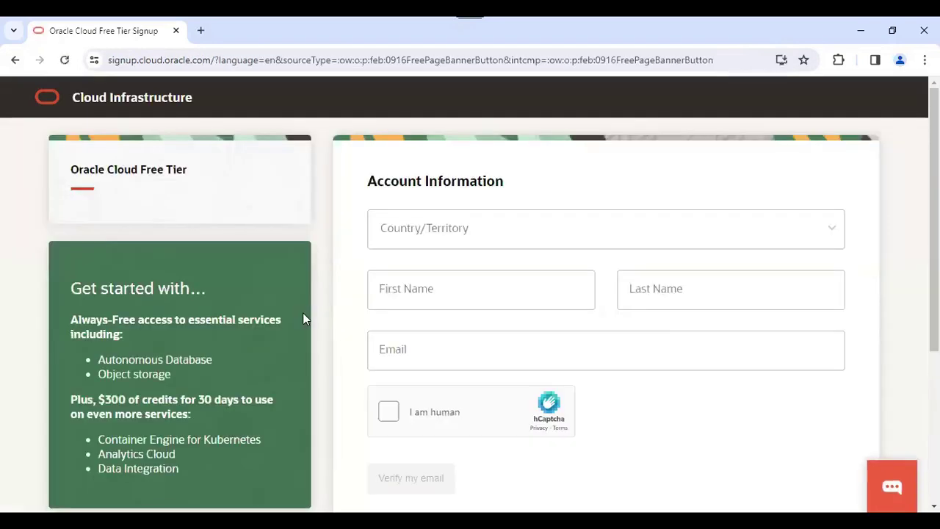
Open and close the Country/Territory list twice without choosing, then return to the Free Tier page
left_click(496, 231)
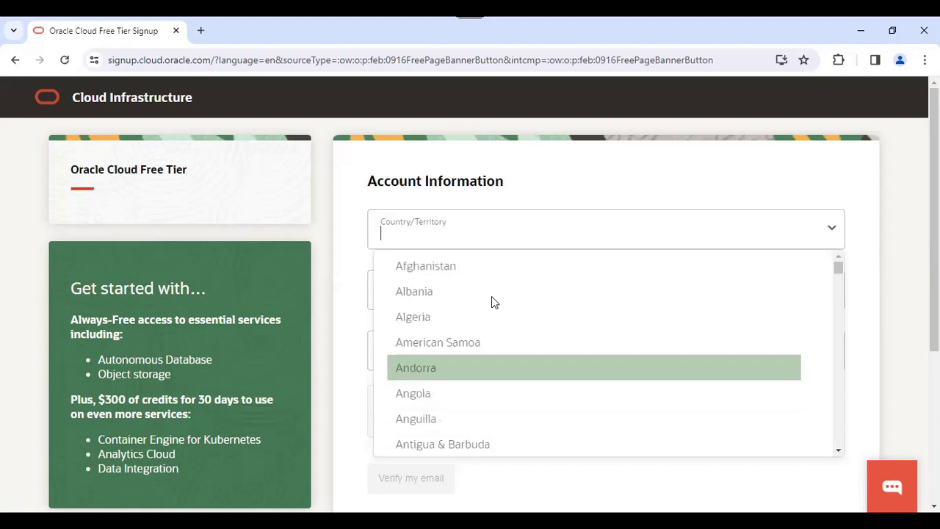
left_click(871, 204)
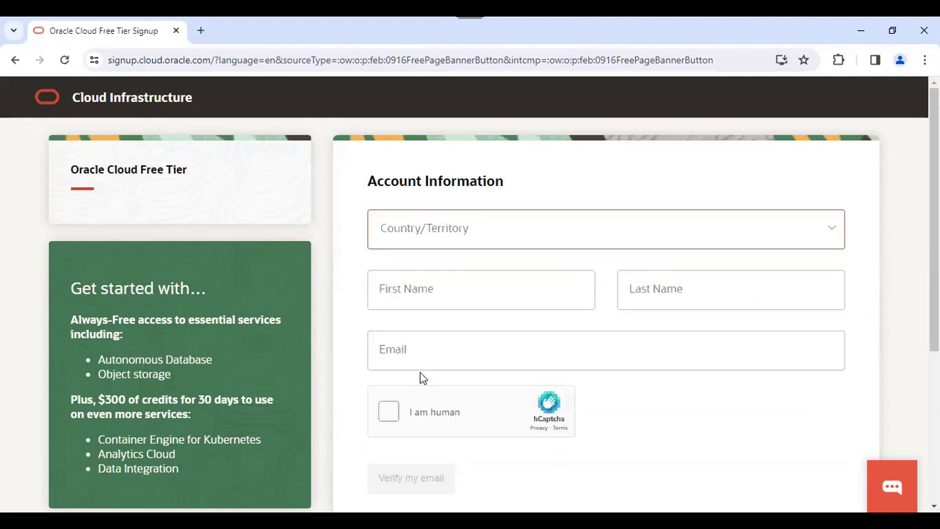
scroll(525, 464, "down", 3)
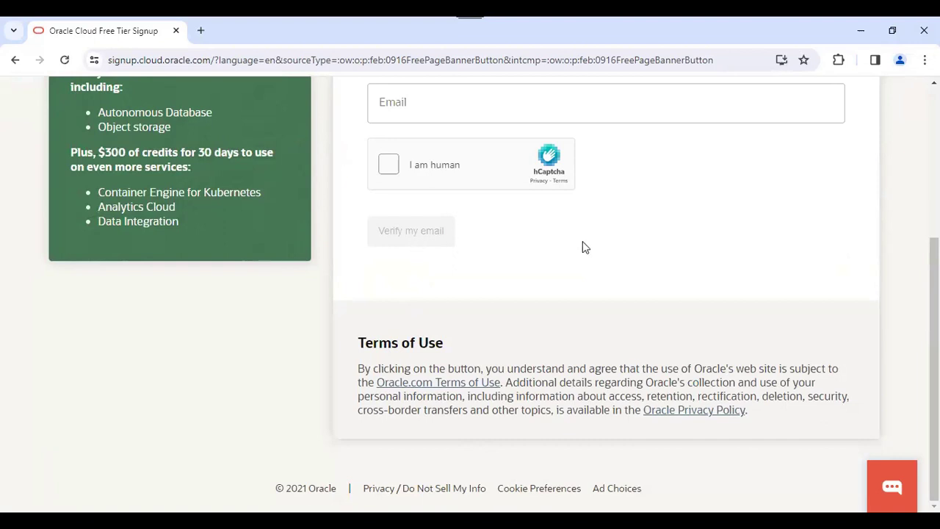
scroll(613, 243, "up", 3)
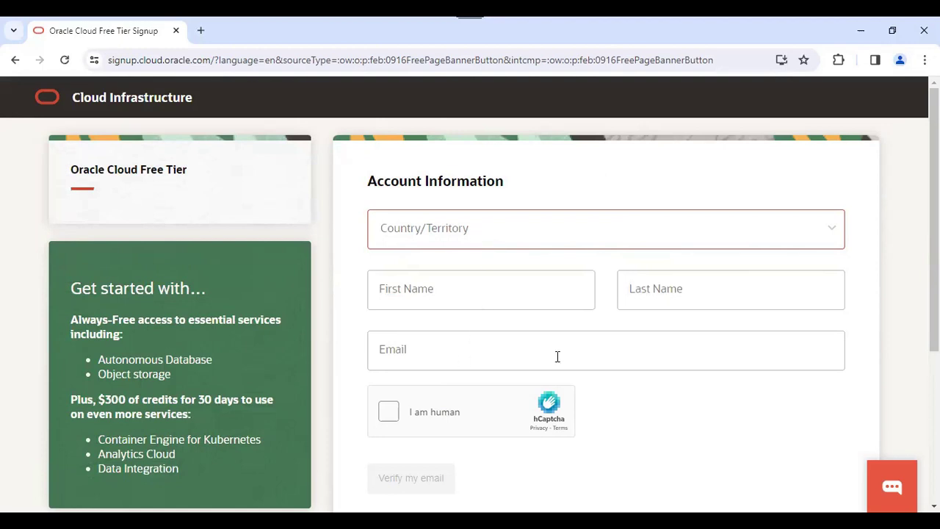
left_click(511, 237)
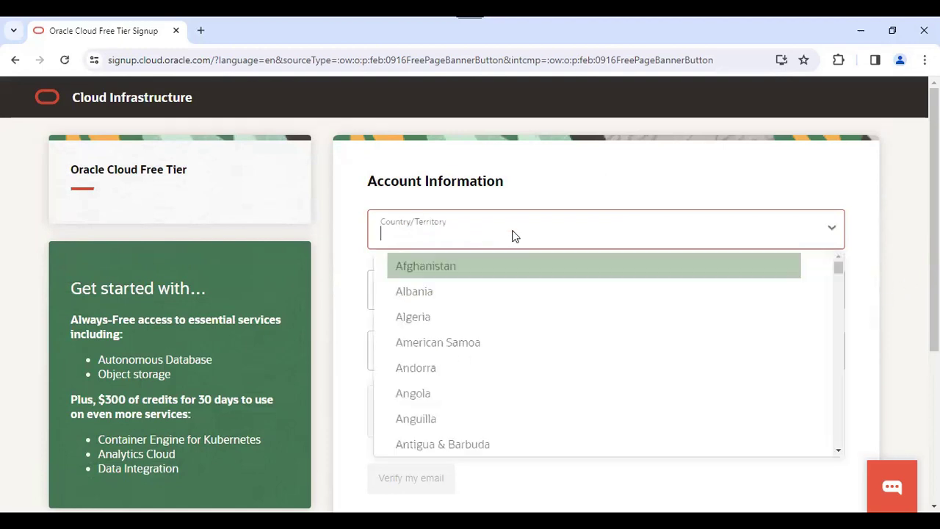
left_click(906, 220)
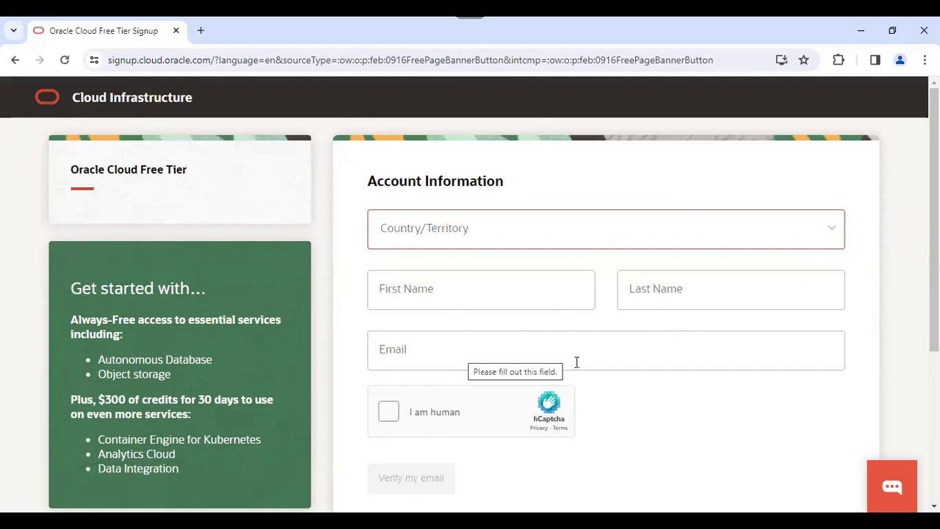
scroll(594, 382, "down", 3)
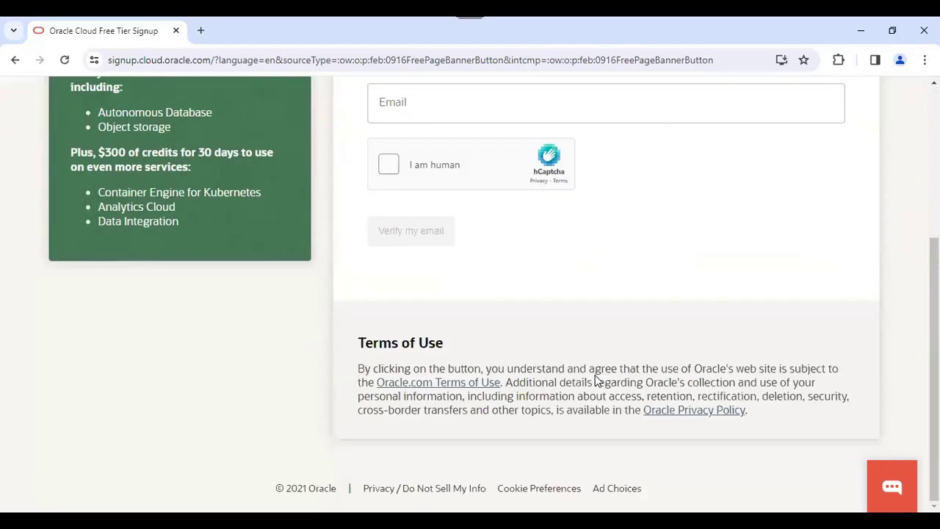
scroll(516, 321, "up", 3)
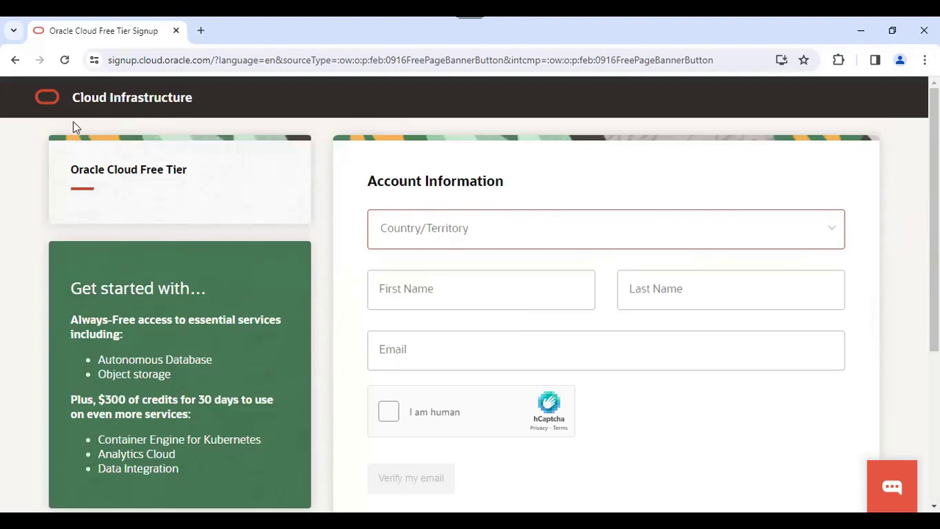
left_click(14, 59)
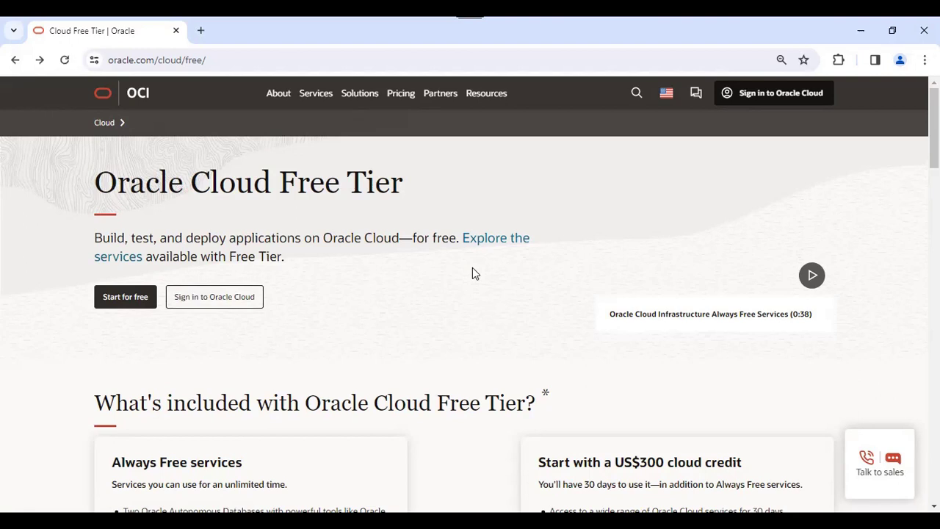
Submit the cloud account name and continue with the Default identity domain
left_click(241, 302)
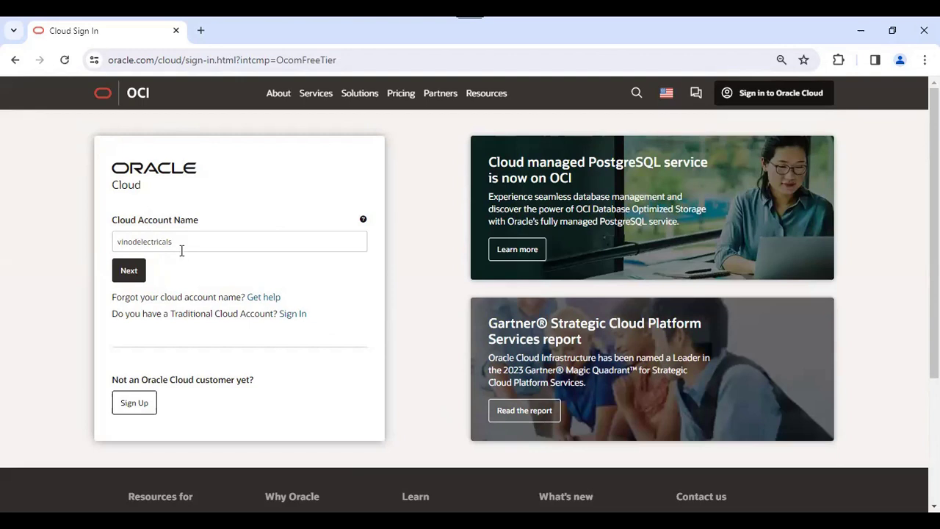
double_click(159, 242)
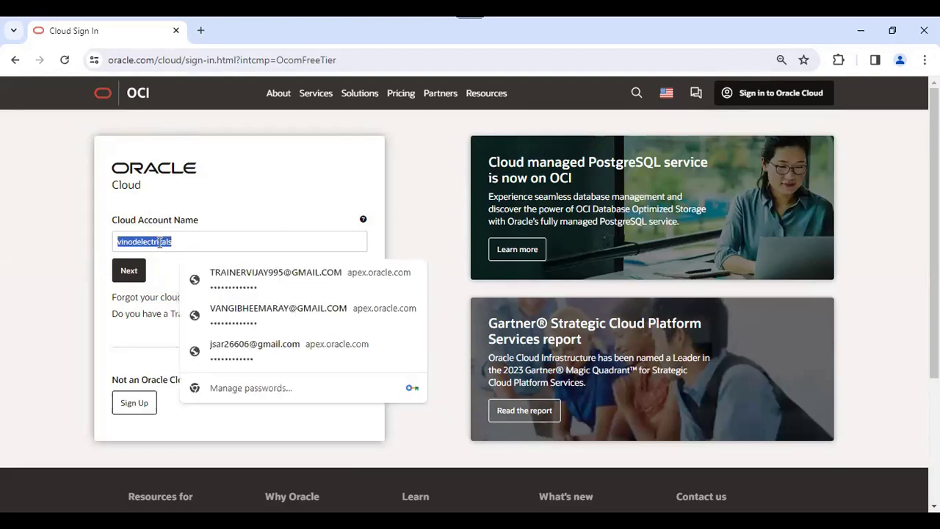
left_click(76, 235)
left_click(130, 273)
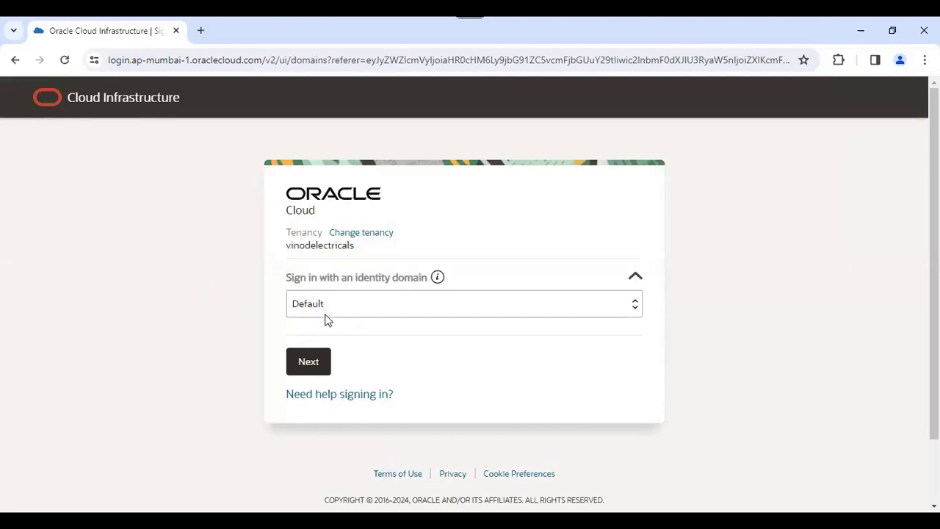
left_click(310, 368)
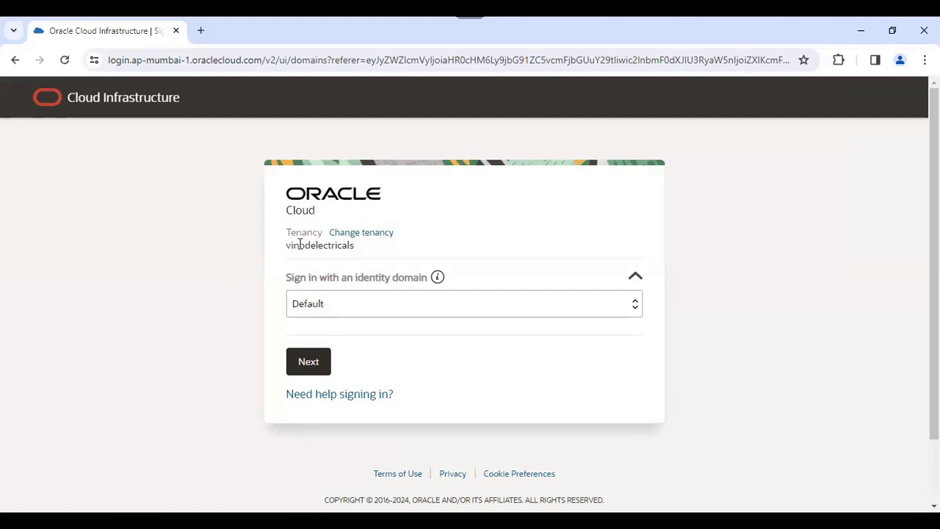
double_click(321, 246)
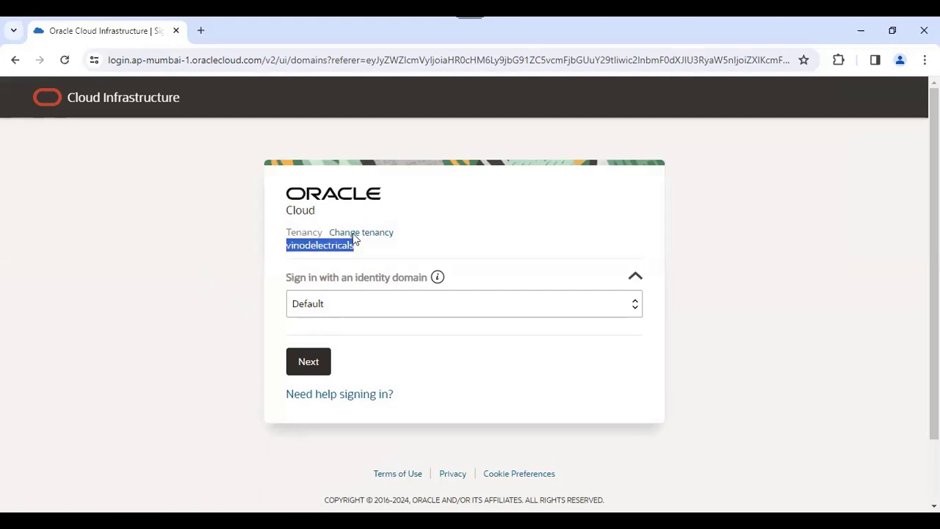
left_click(311, 367)
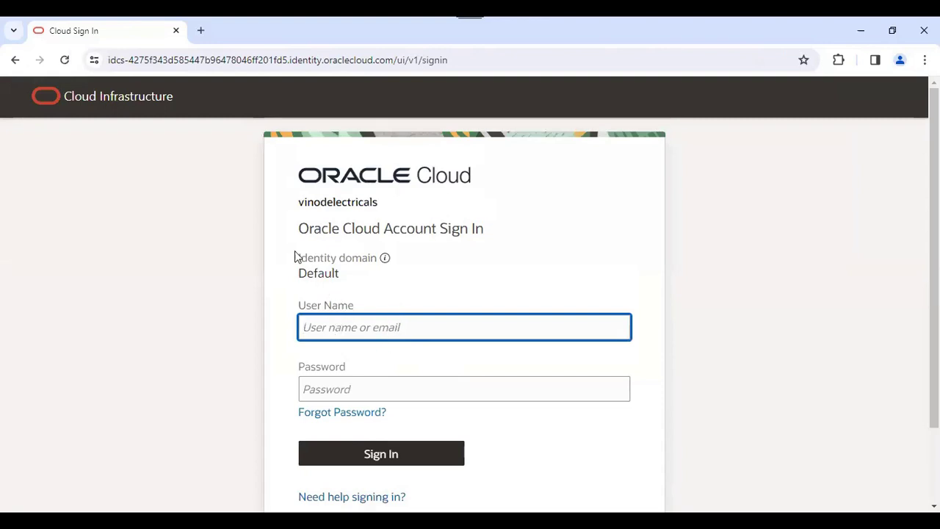
Enter the account's e-mail user name and password, then sign in
left_click(365, 325)
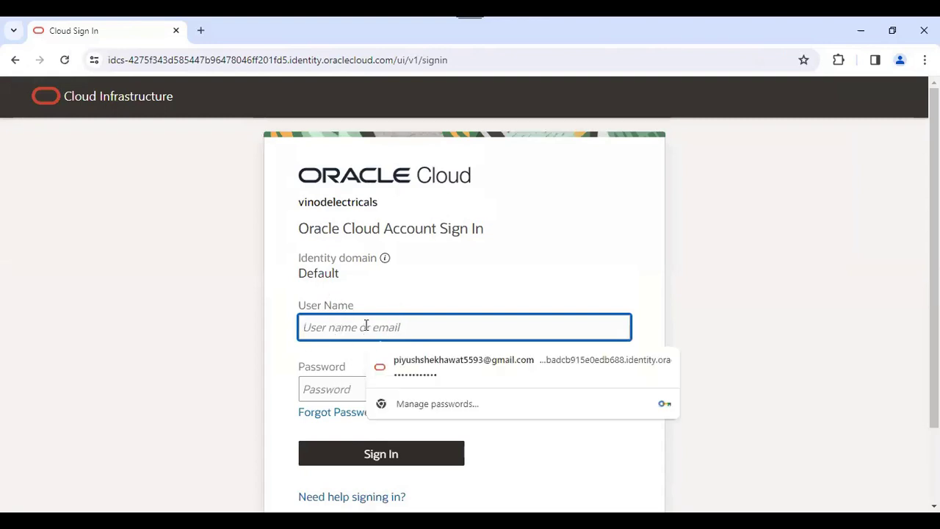
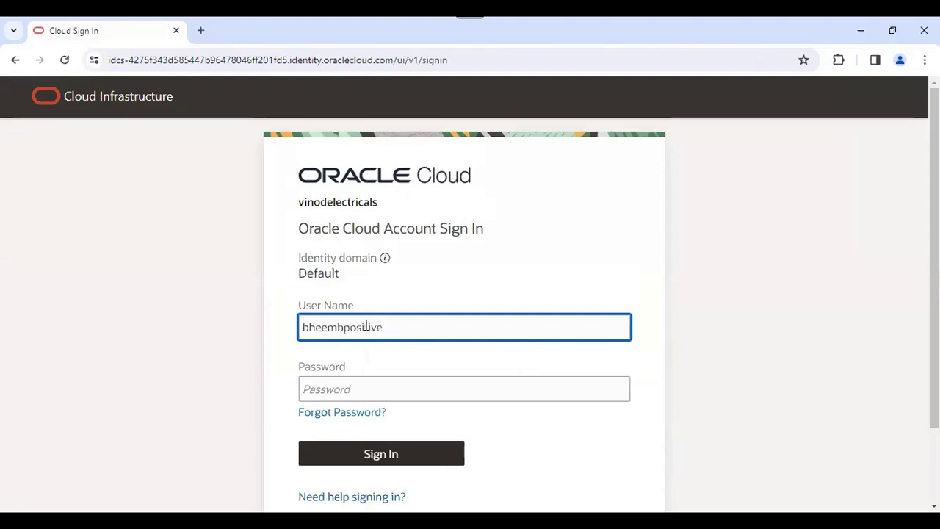
key("Tab")
type("*")
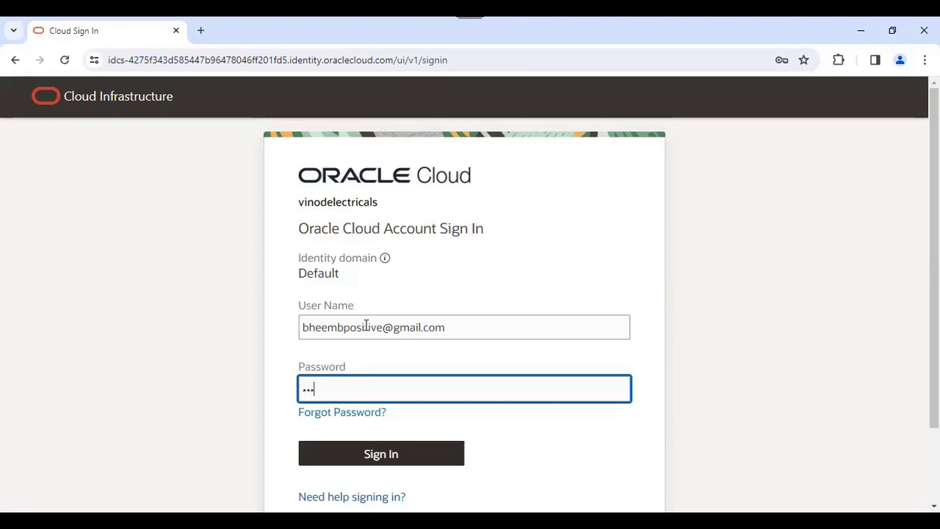
type("********")
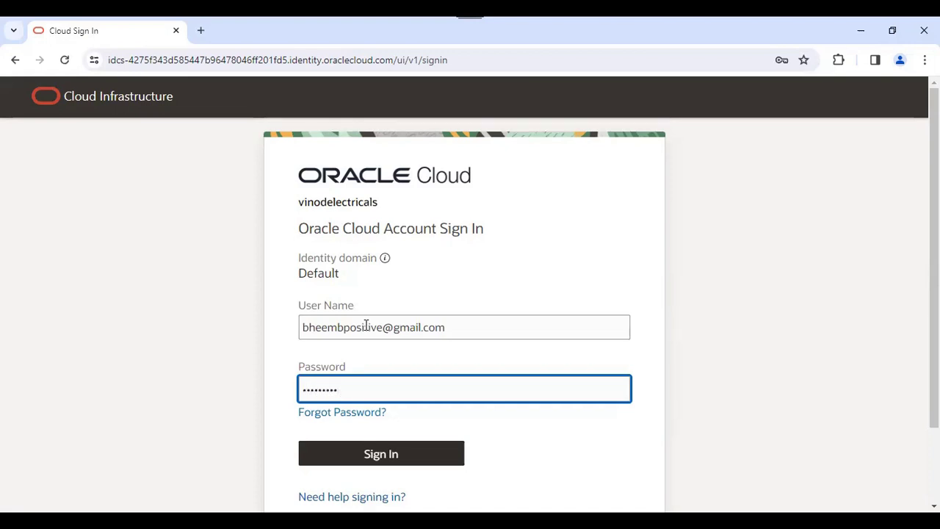
type("*")
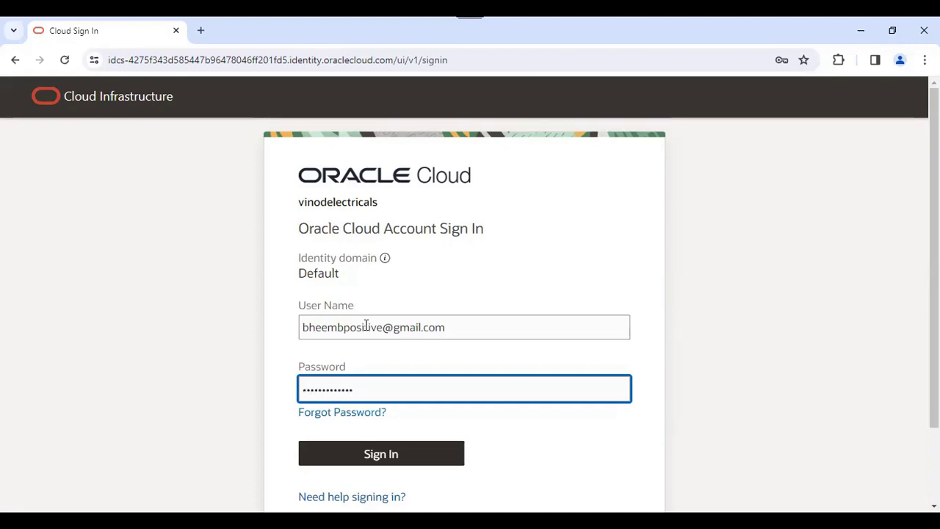
left_click(403, 463)
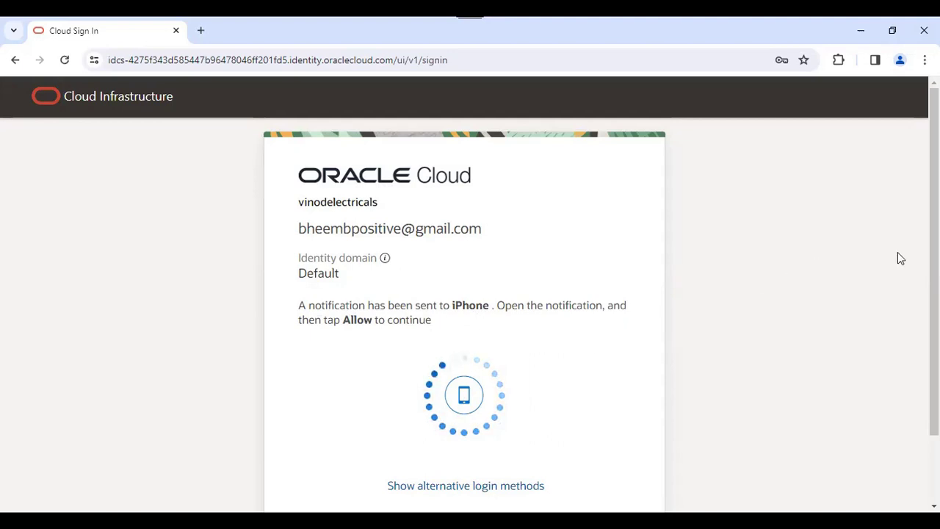
Scroll the Get started home page for the India West (Mumbai) region
scroll(929, 294, "down", 2)
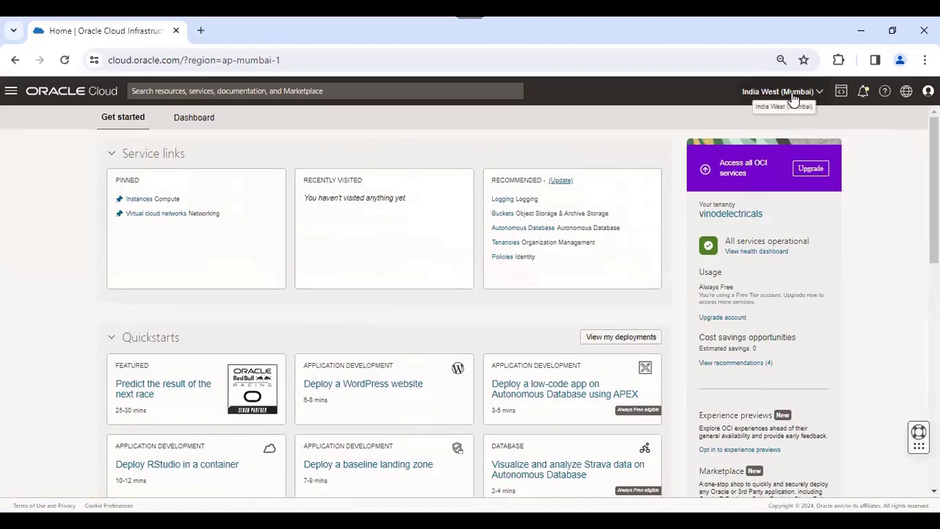
left_click(792, 95)
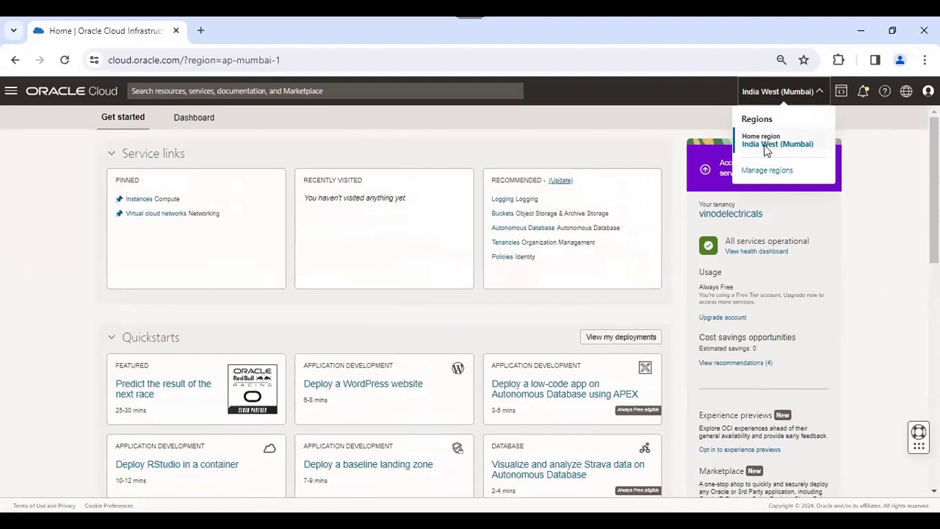
left_click(882, 231)
left_click_drag(933, 200, 933, 199)
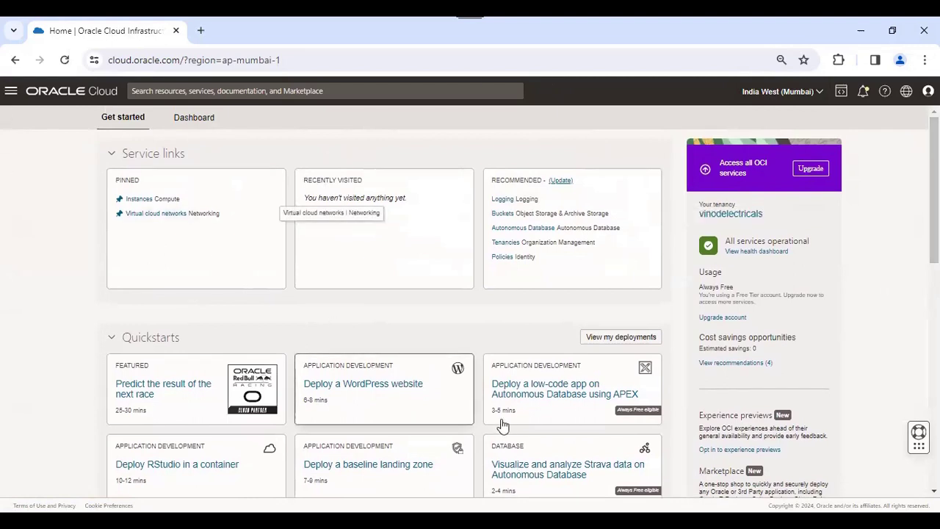
scroll(384, 466, "down", 3)
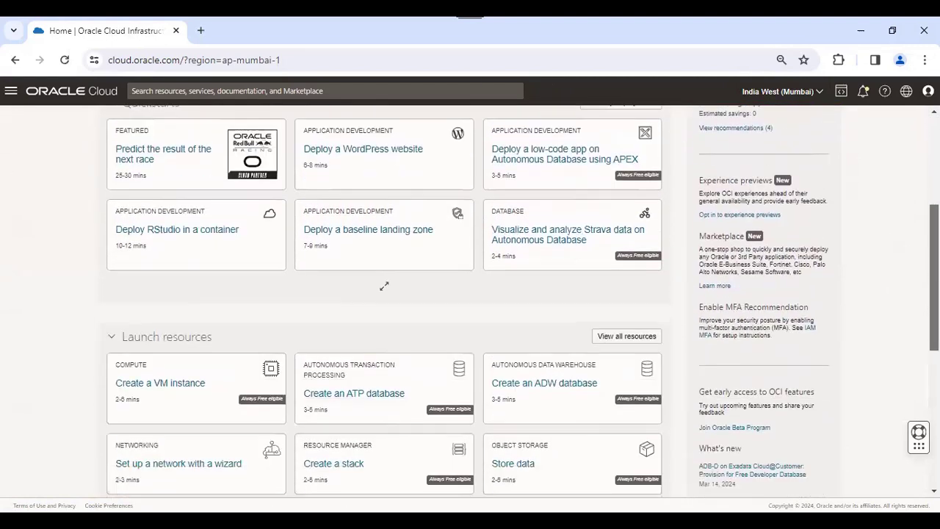
scroll(514, 357, "down", 1)
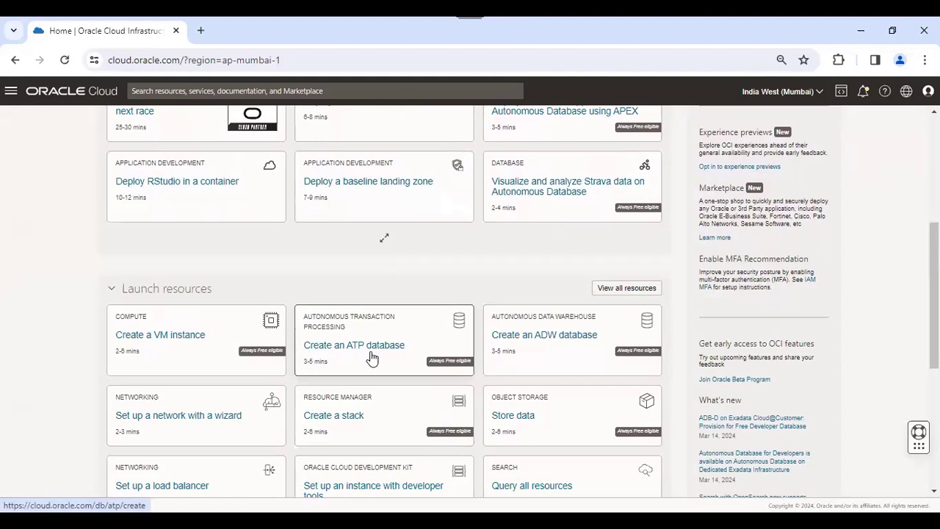
Start creating an ATP database and keep the root compartment
left_click(412, 332)
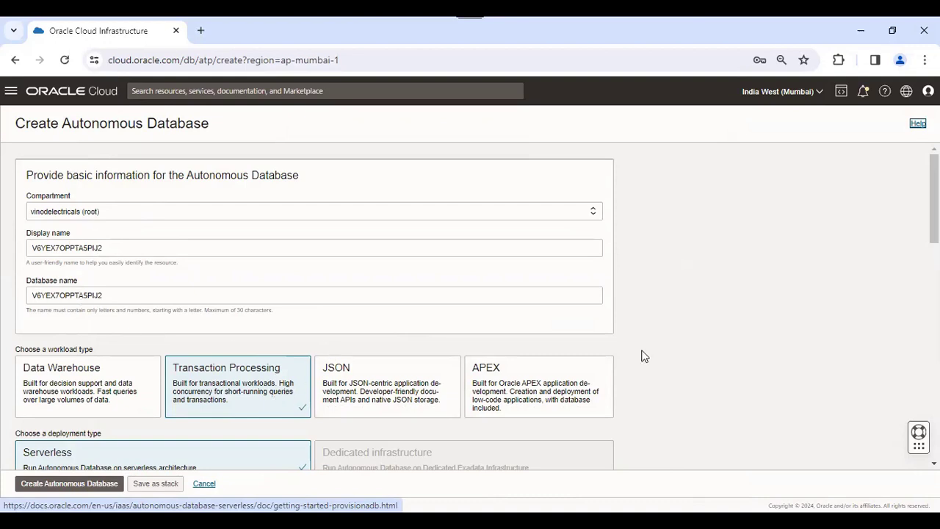
scroll(934, 221, "down", 2)
scroll(934, 235, "down", 4)
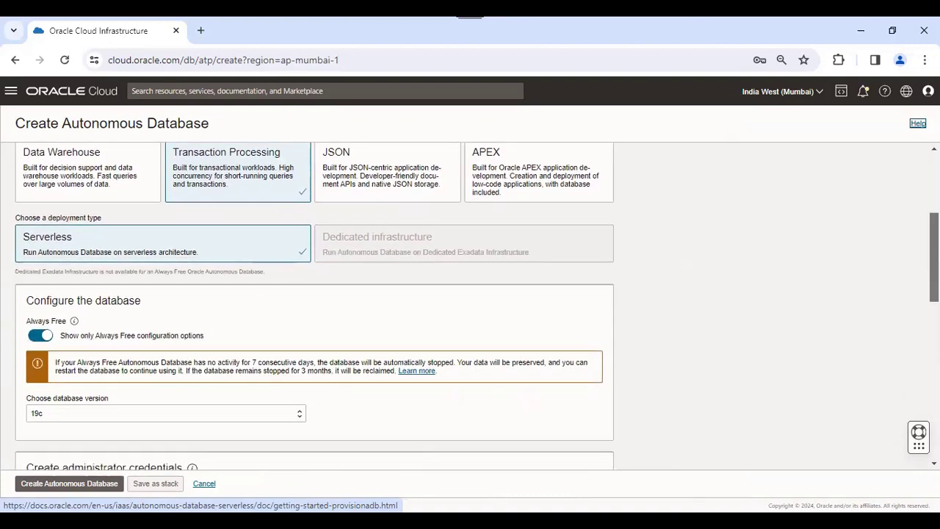
scroll(933, 235, "up", 3)
scroll(902, 212, "up", 3)
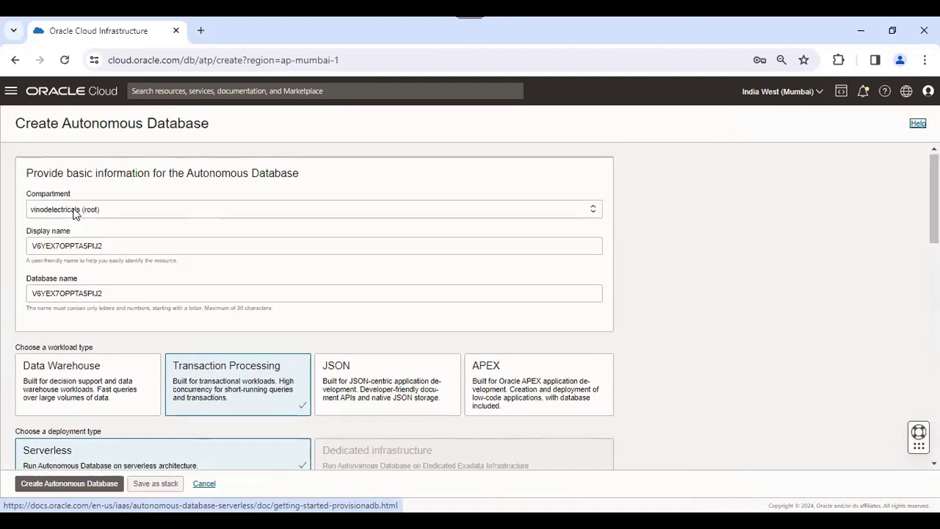
left_click(82, 209)
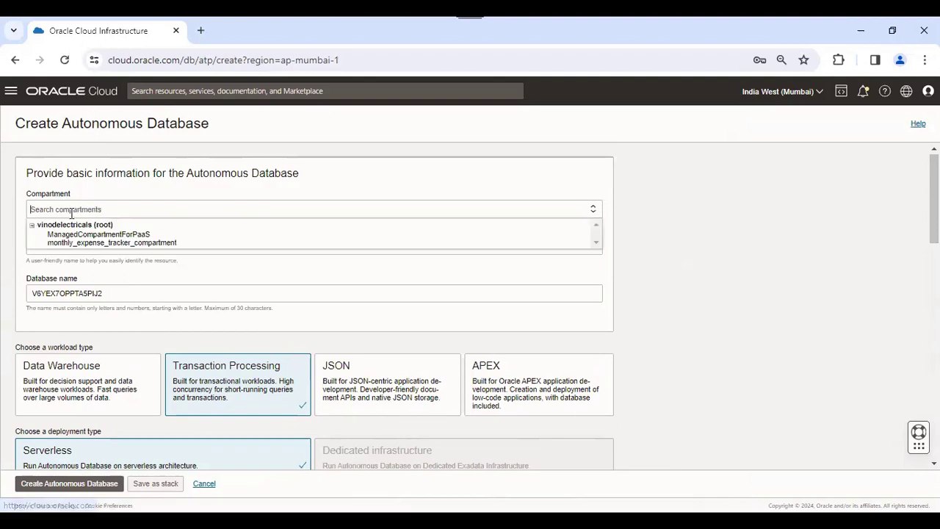
left_click(620, 237)
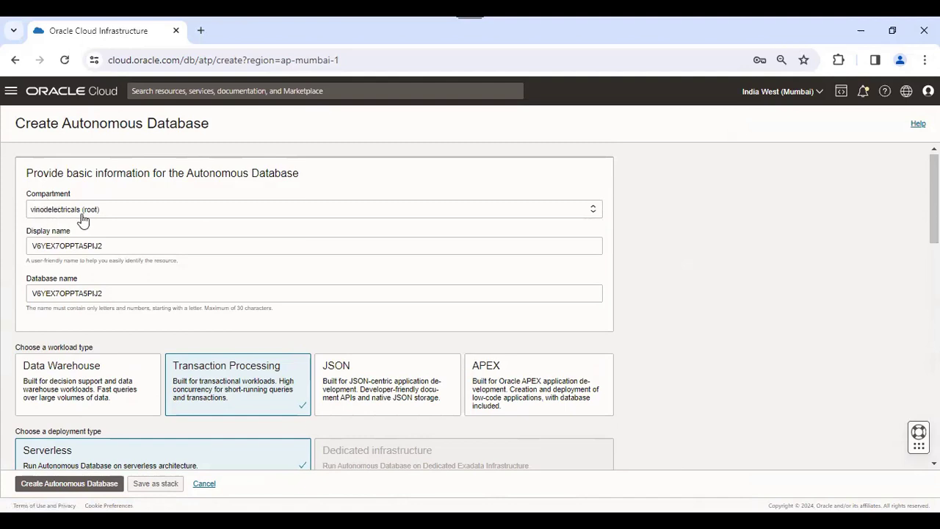
Set display name UNOGEEKS_TRAINING and database name UNOGEEKSDB, removing the invalid underscore
left_click_drag(120, 244, 10, 254)
key("BackSpace")
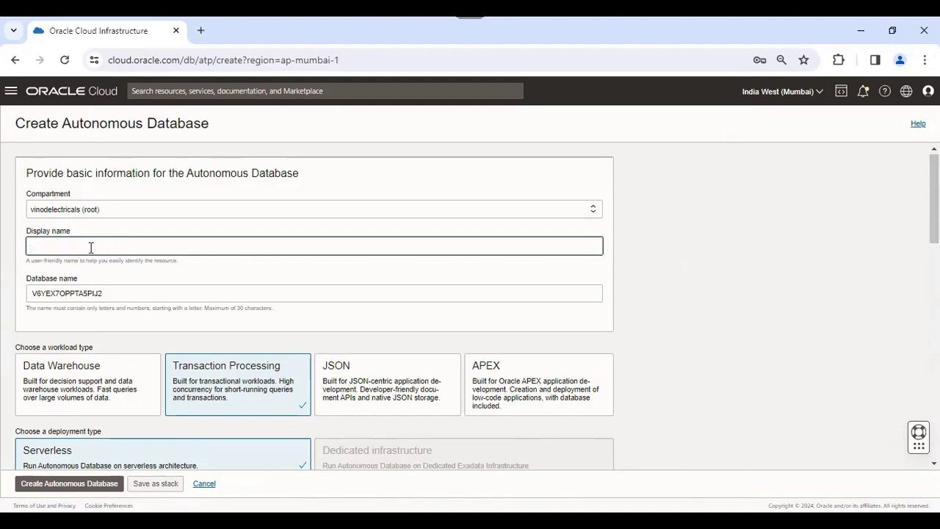
type("UNOGEEKS_TRAINING")
double_click(112, 294)
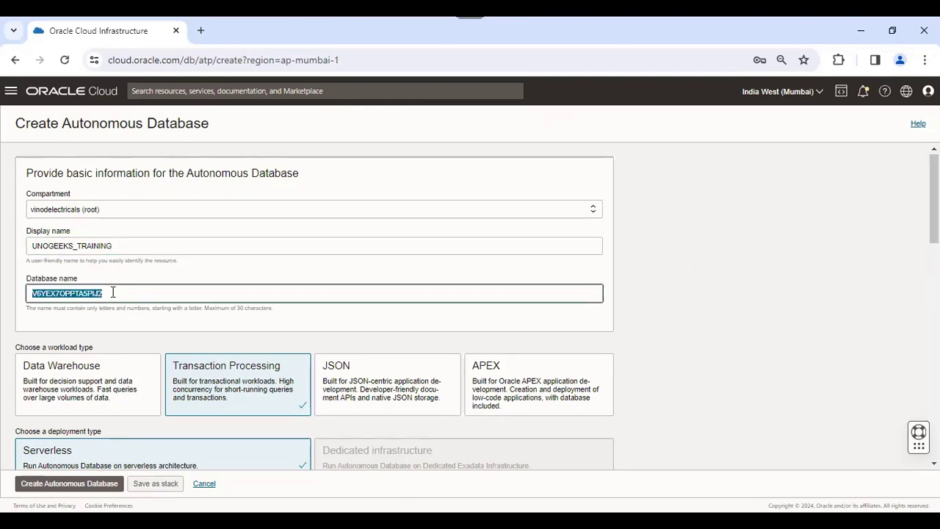
key("BackSpace")
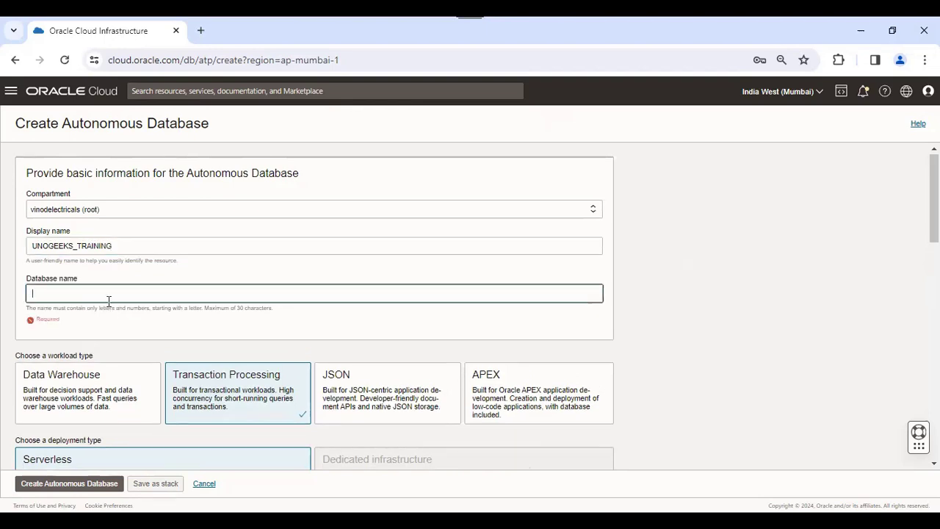
type("UNOG")
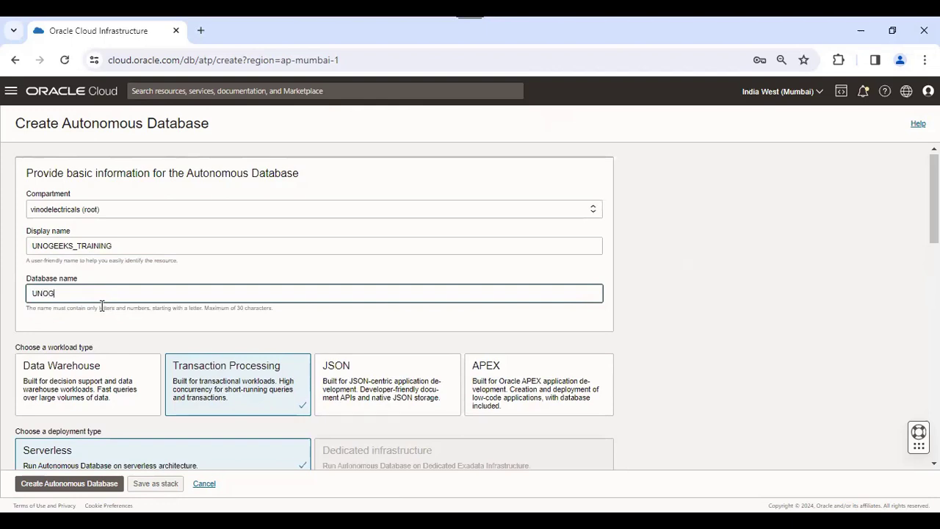
type("EEKS_DB")
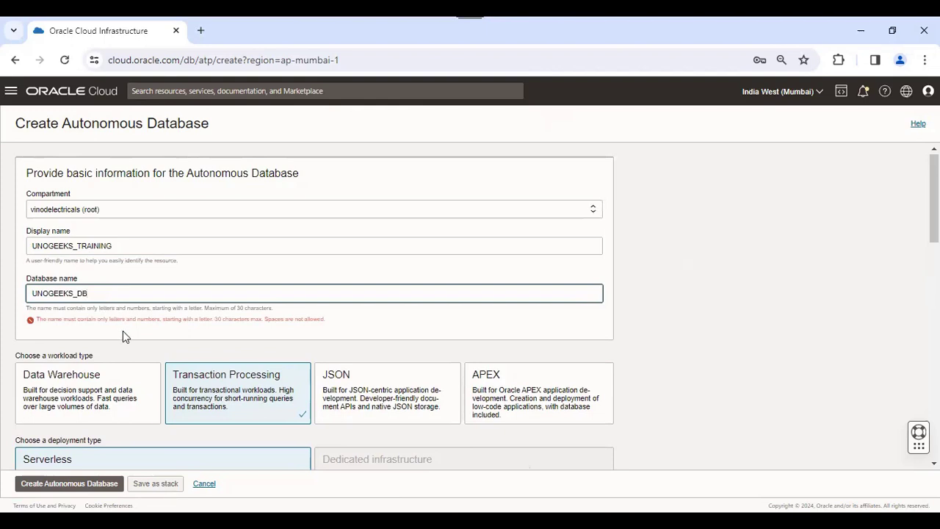
left_click(163, 340)
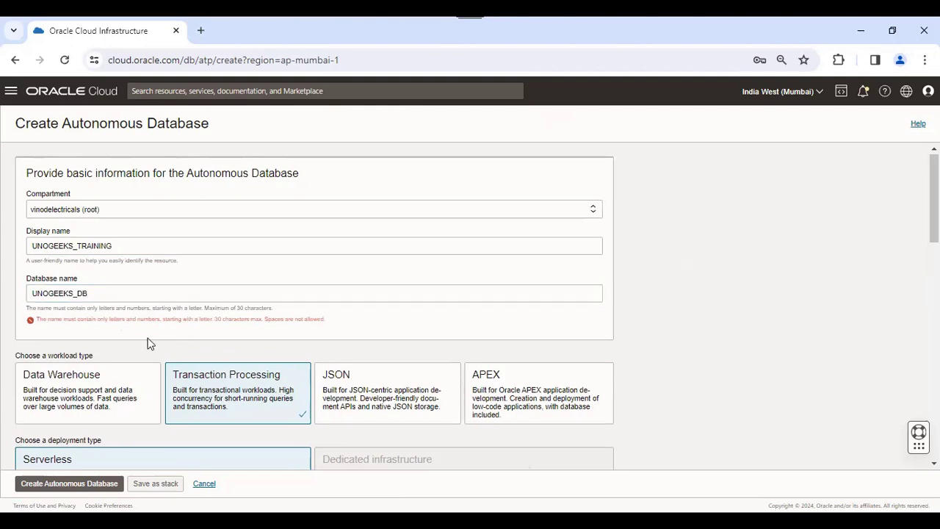
left_click(79, 294)
key("BackSpace")
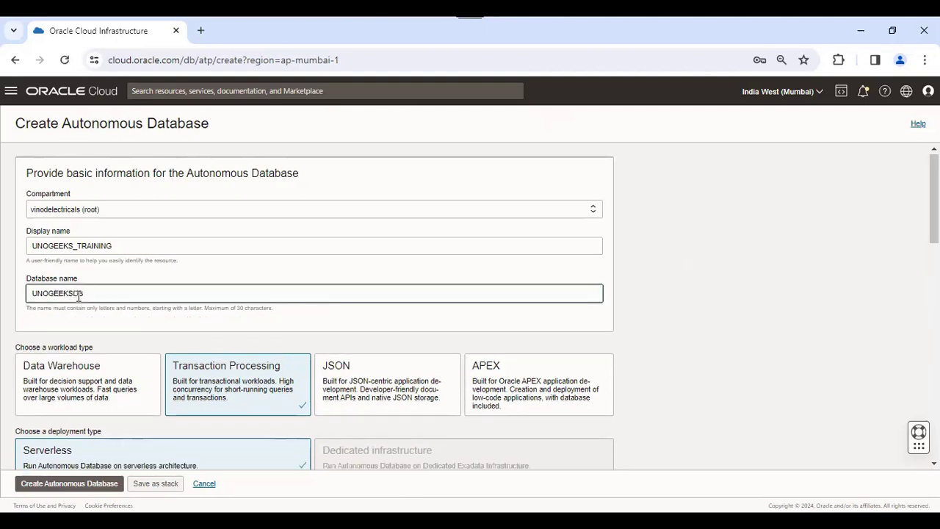
left_click(120, 317)
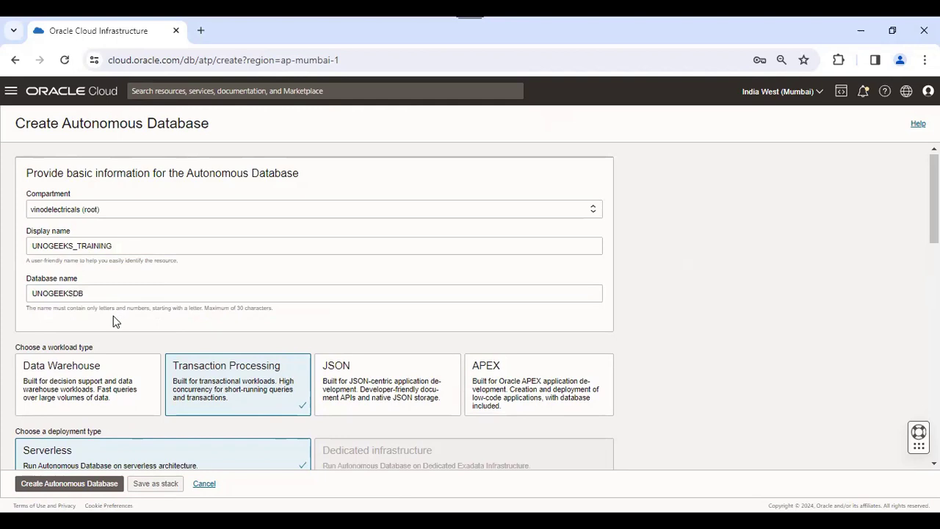
left_click_drag(933, 198, 933, 231)
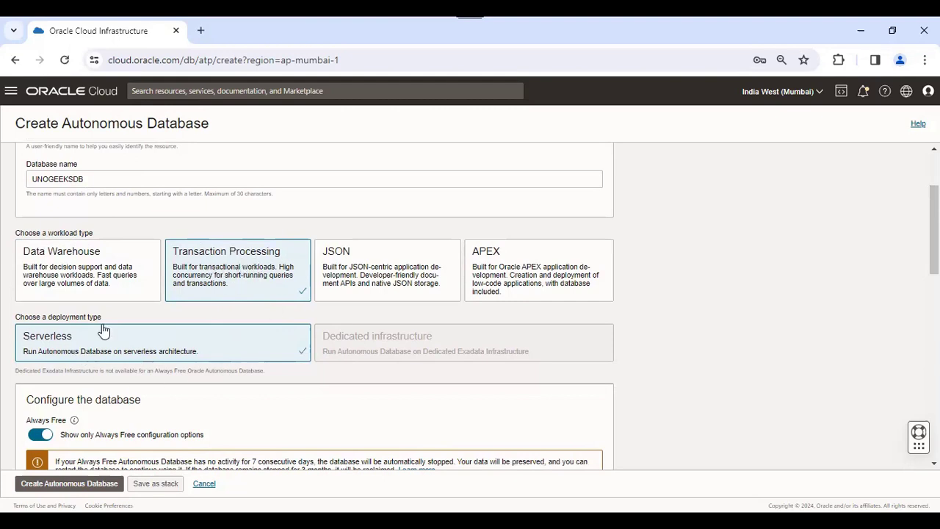
scroll(621, 304, "down", 1)
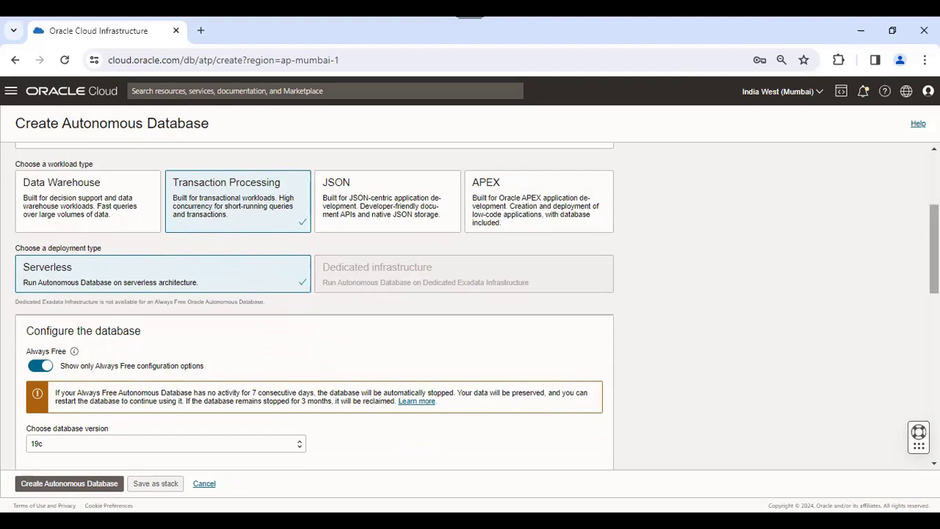
scroll(314, 306, "down", 3)
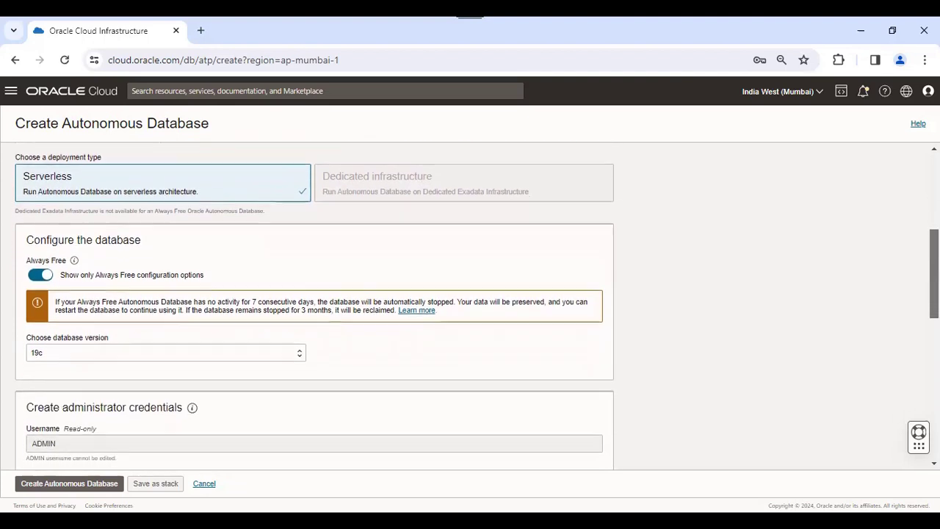
scroll(314, 306, "down", 1)
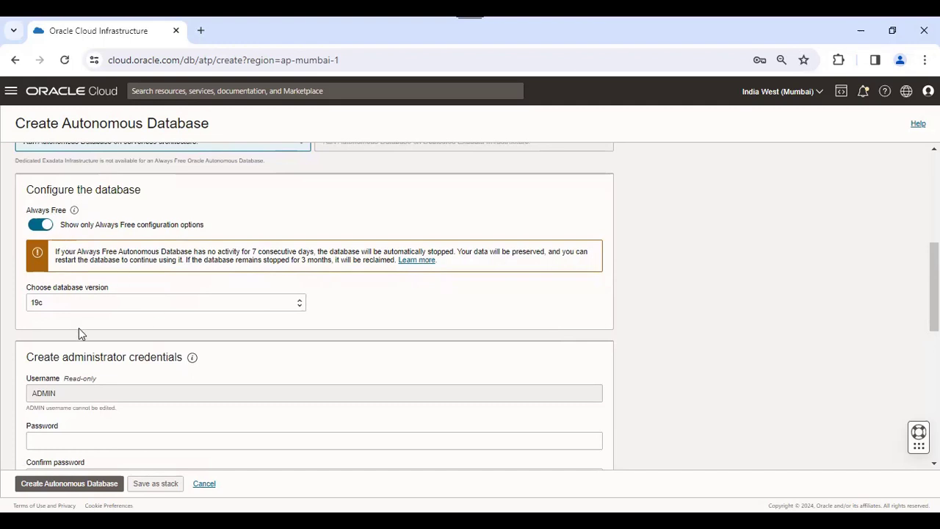
left_click(87, 301)
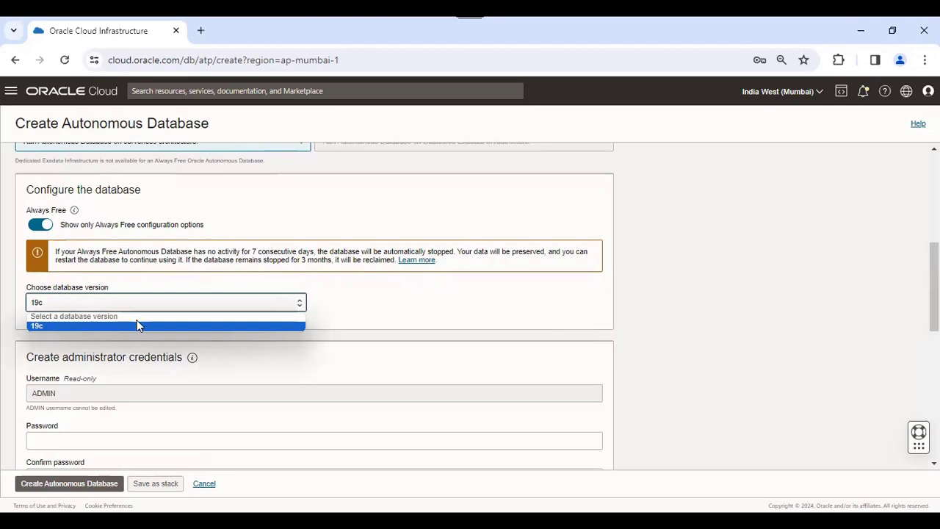
left_click(455, 309)
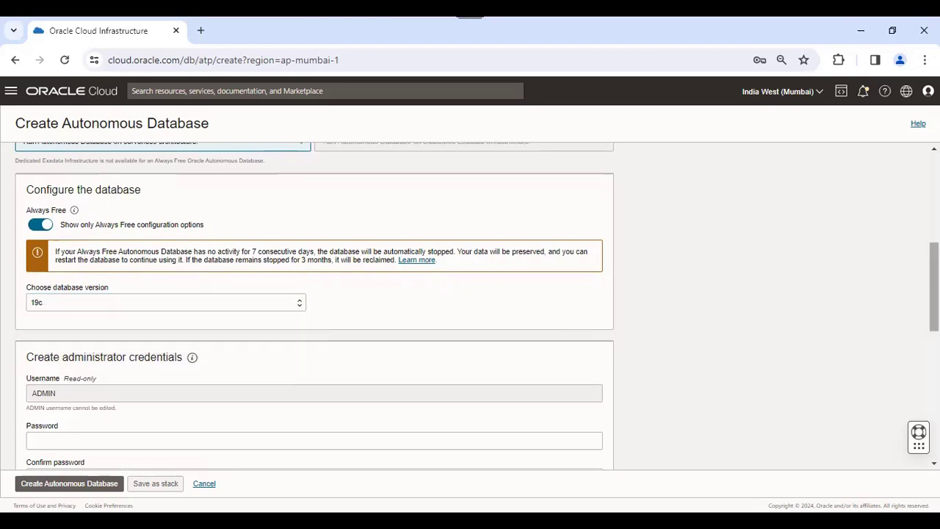
scroll(314, 307, "down", 2)
Enter the ADMIN password and its matching confirmation
scroll(314, 306, "down", 2)
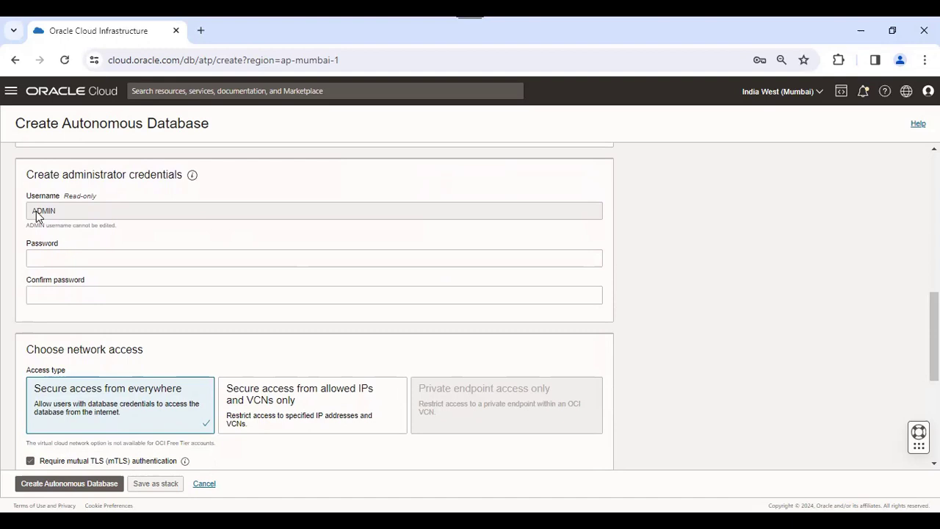
left_click(65, 255)
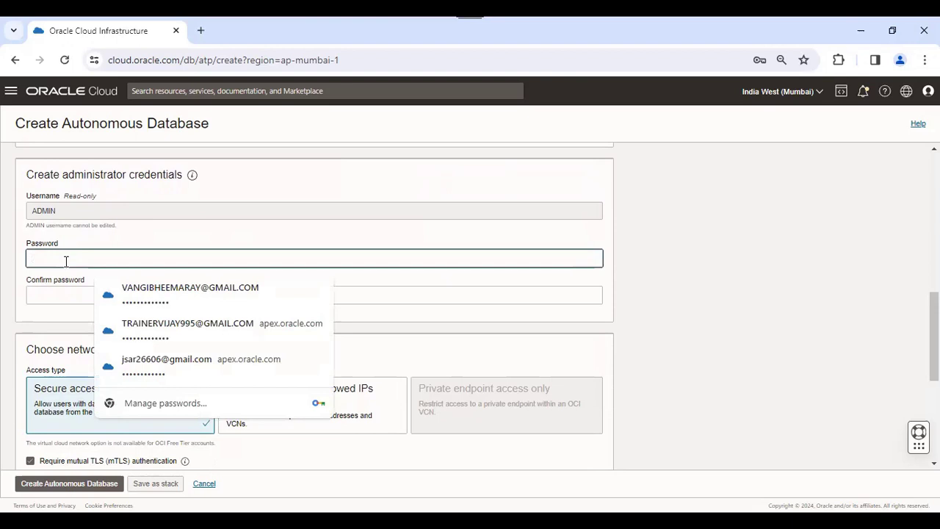
type("••••")
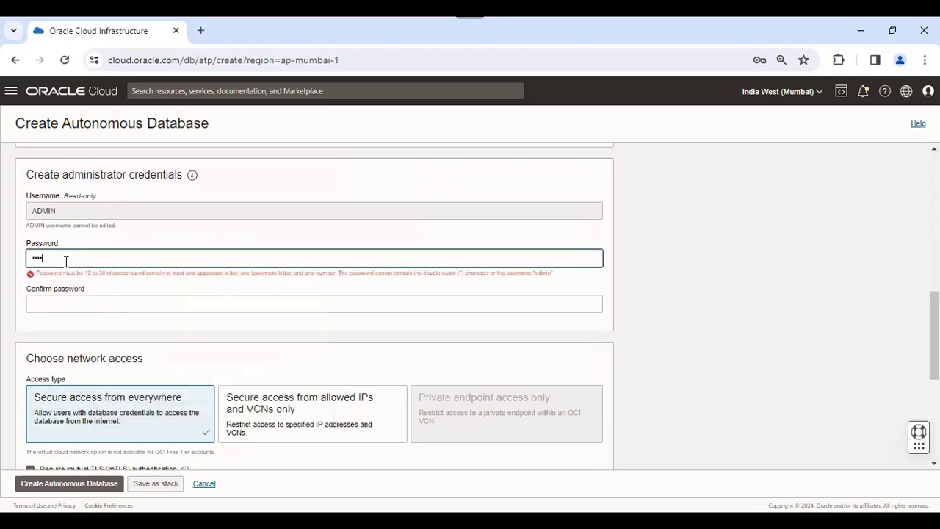
type("••••••••")
key("Tab")
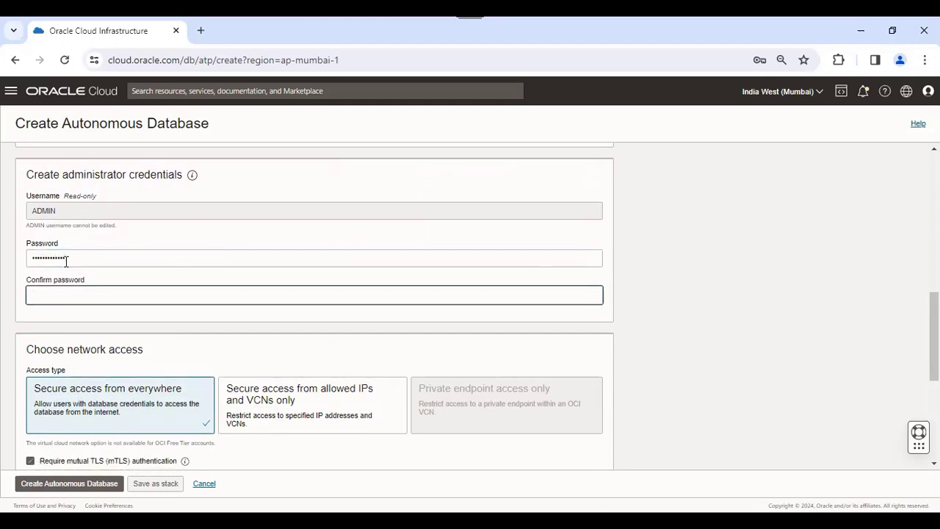
type("•••••••")
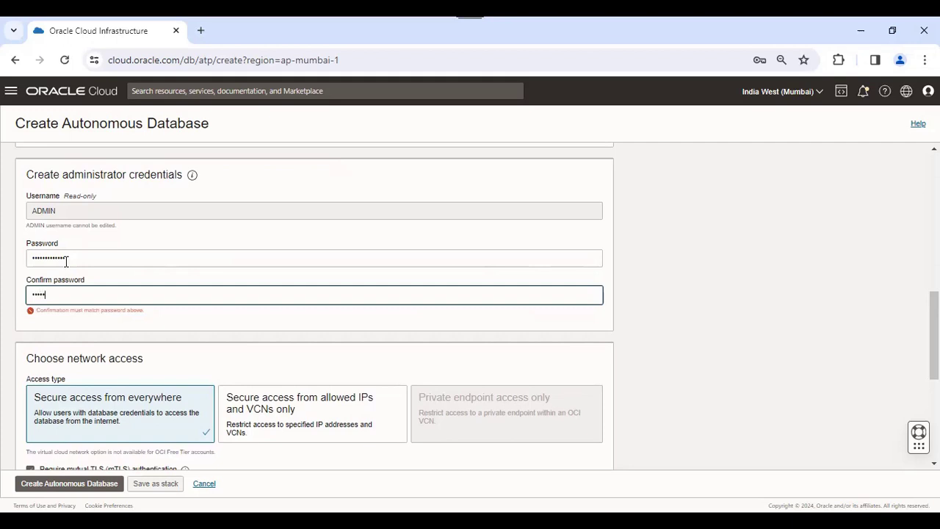
type("••••••")
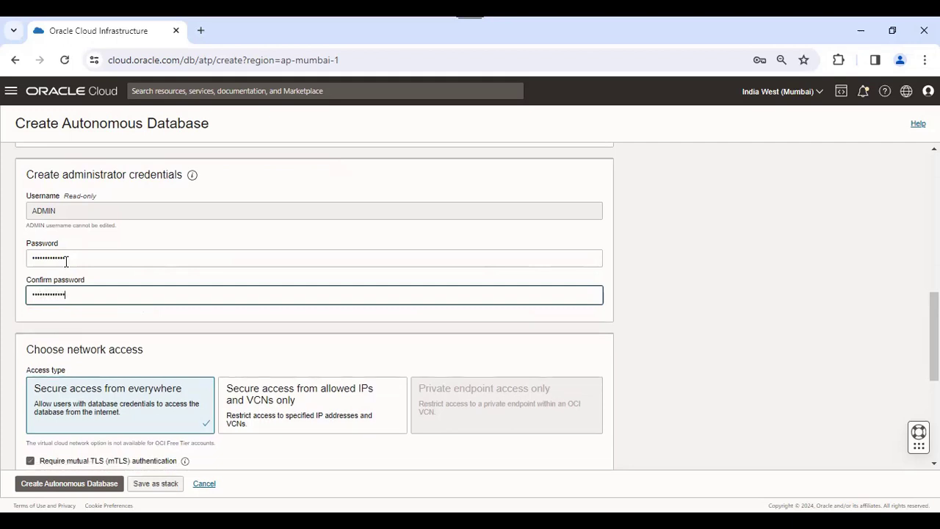
left_click(681, 291)
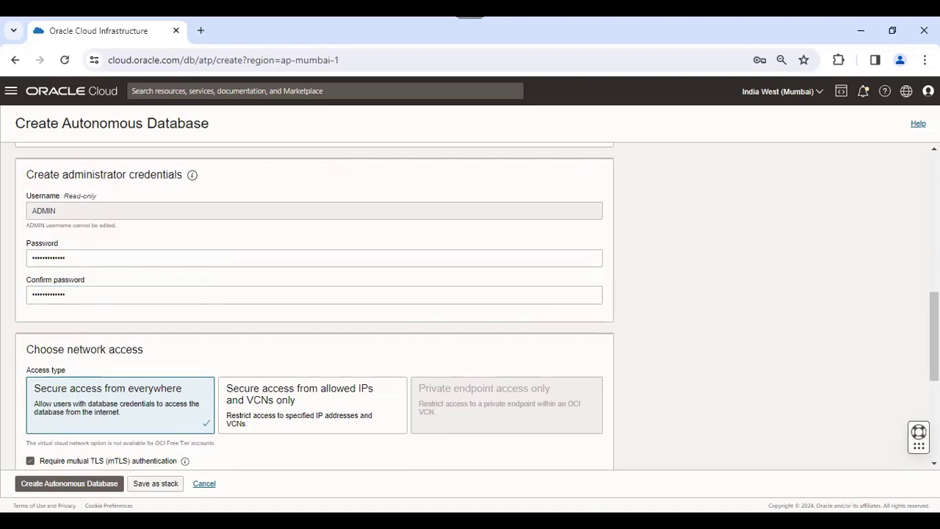
scroll(932, 338, "down", 1)
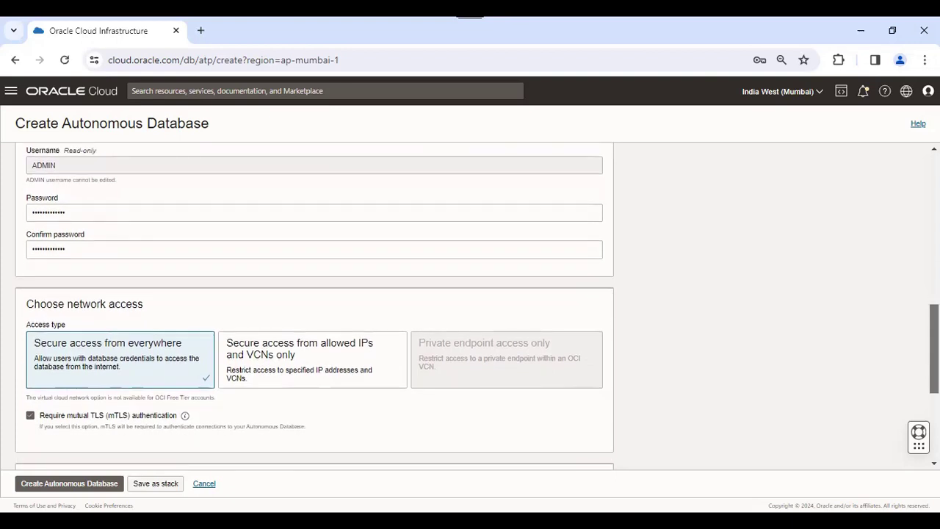
Review network access, license and contact sections, then create the Autonomous Database
scroll(469, 303, "down", 2)
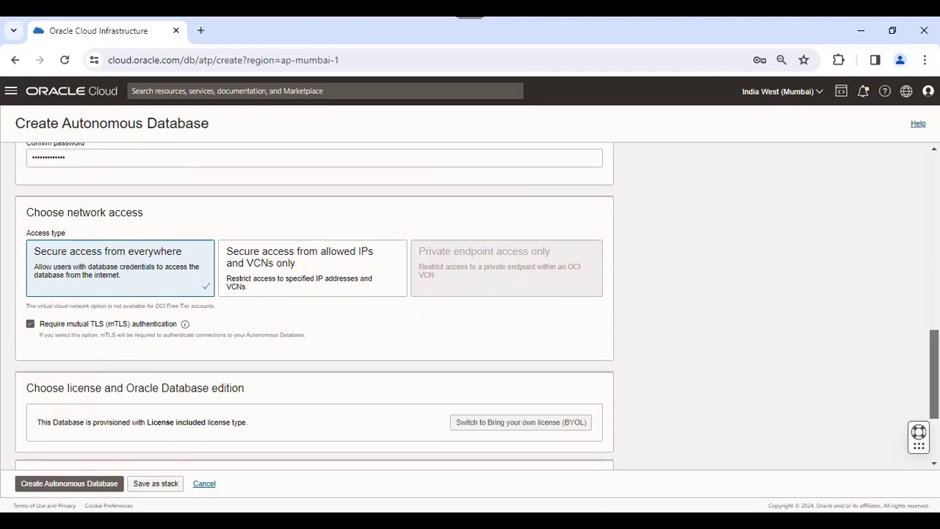
scroll(314, 305, "down", 2)
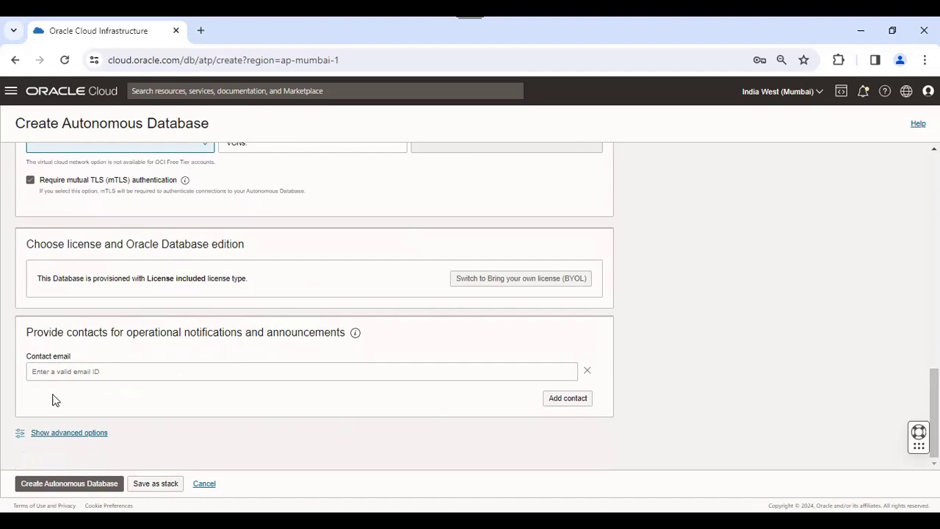
left_click(73, 483)
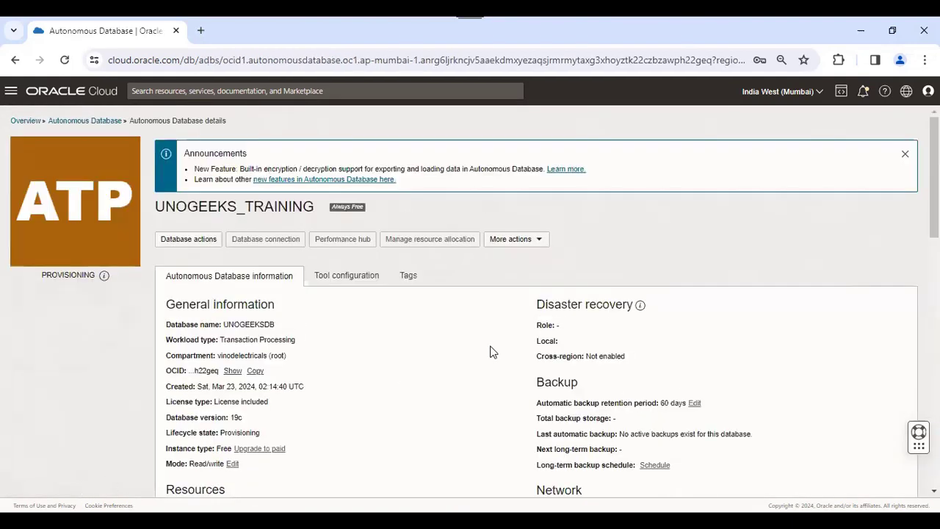
Advance the guided tour through its second and third tips
scroll(338, 318, "up", 2)
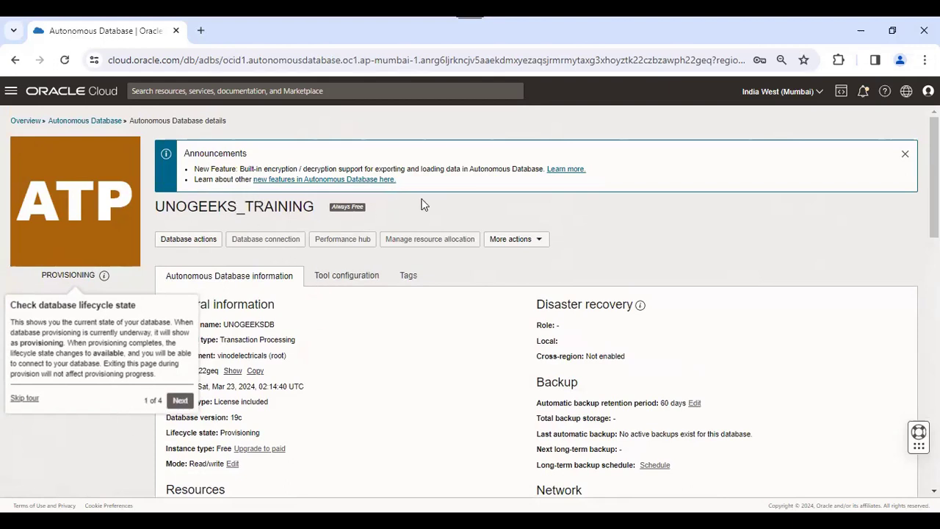
left_click(180, 400)
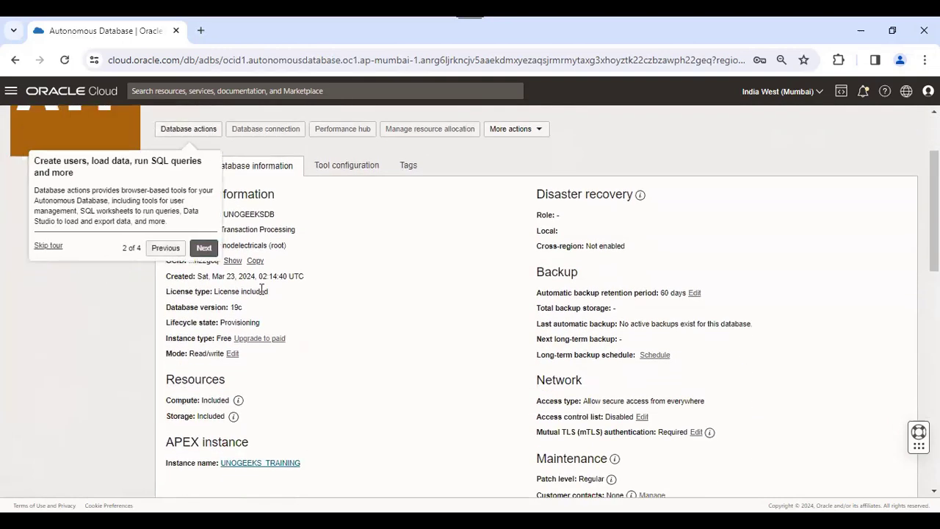
scroll(219, 279, "up", 2)
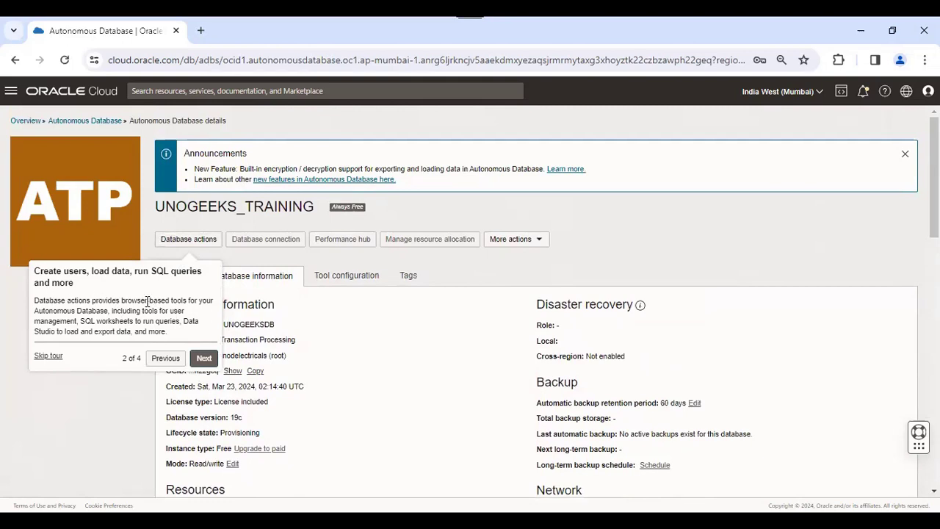
left_click(204, 358)
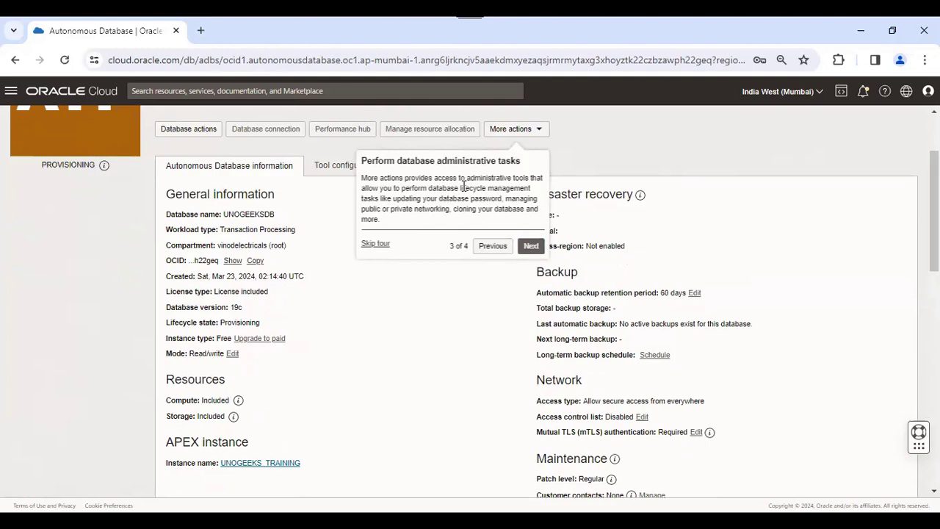
Preview the More actions list, close it, and reload the details page
left_click(530, 131)
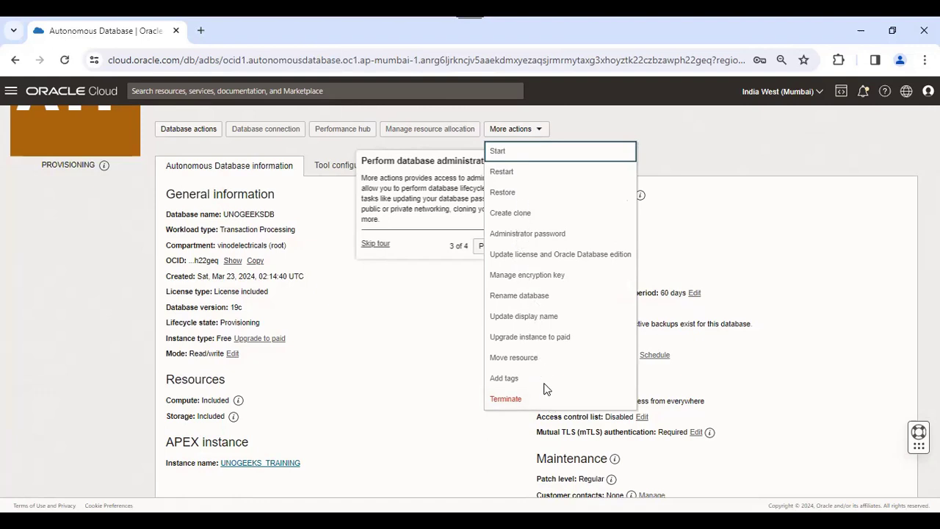
left_click(678, 149)
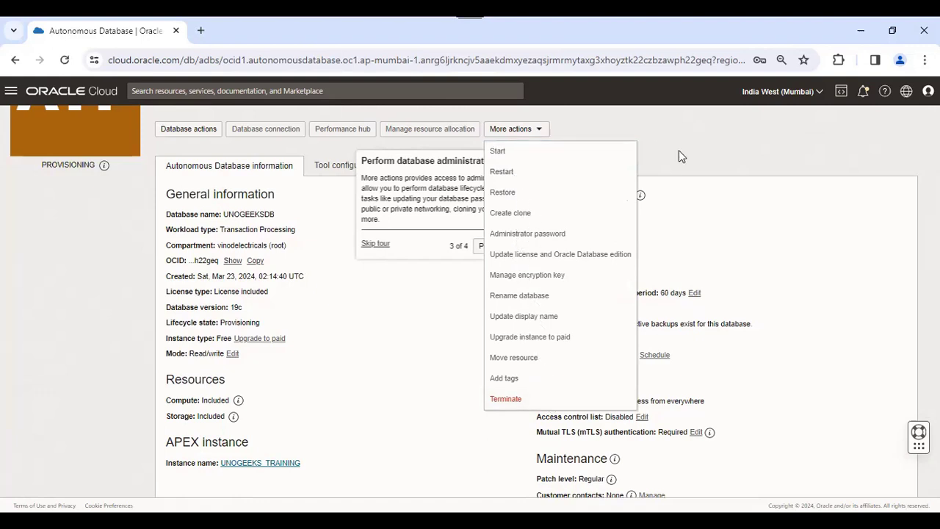
scroll(678, 150, "up", 2)
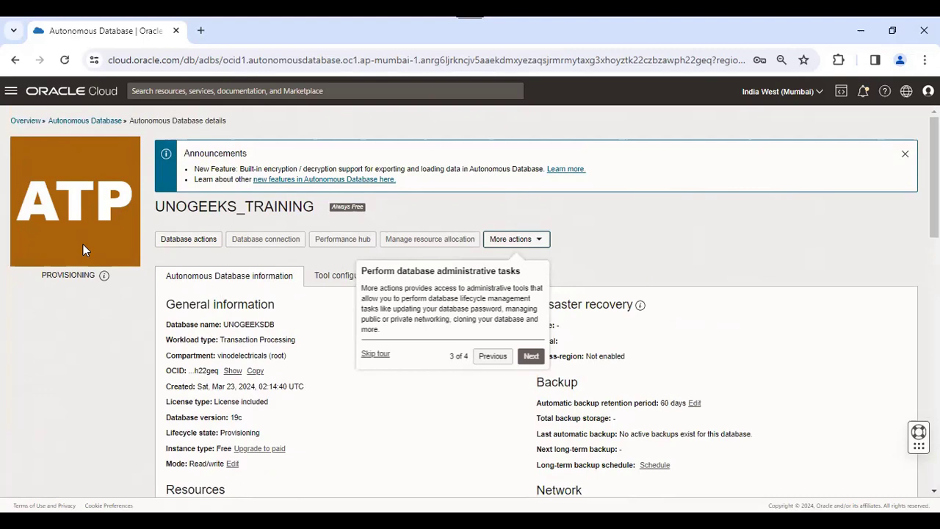
left_click(65, 60)
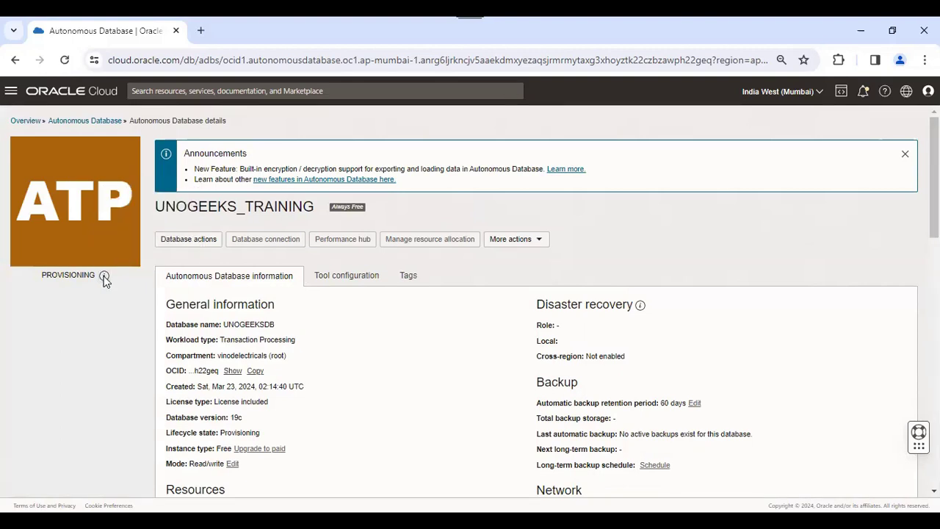
Read the PROVISIONING status note and reload the UNOGEEKS_TRAINING details page
mouse_move(105, 277)
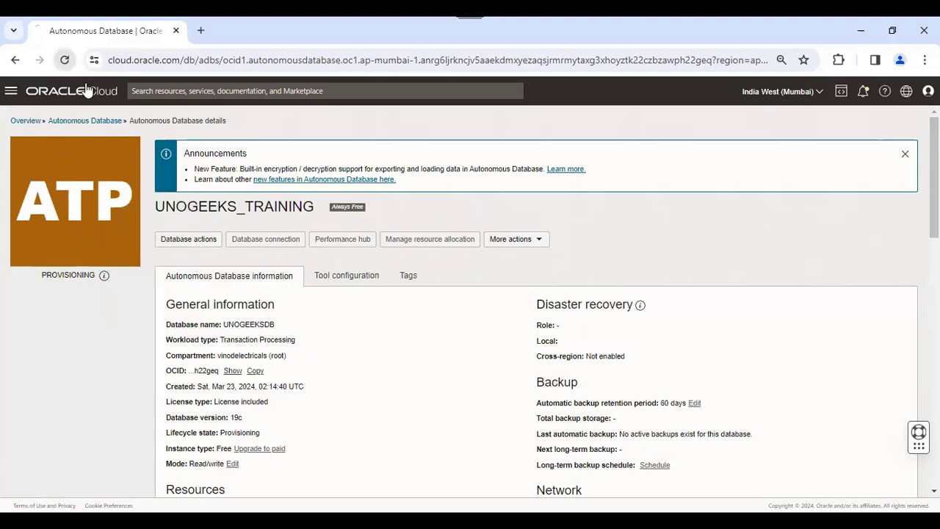
left_click(65, 59)
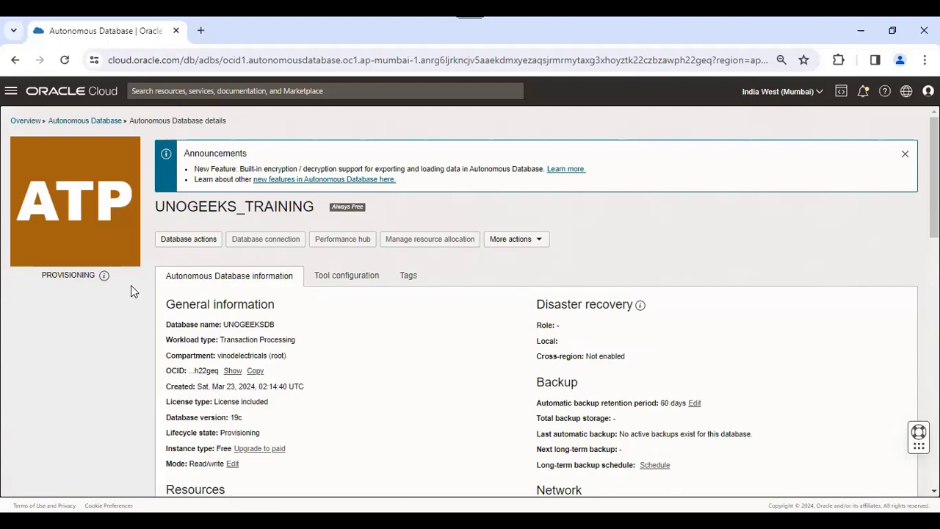
left_click(65, 59)
left_click(65, 60)
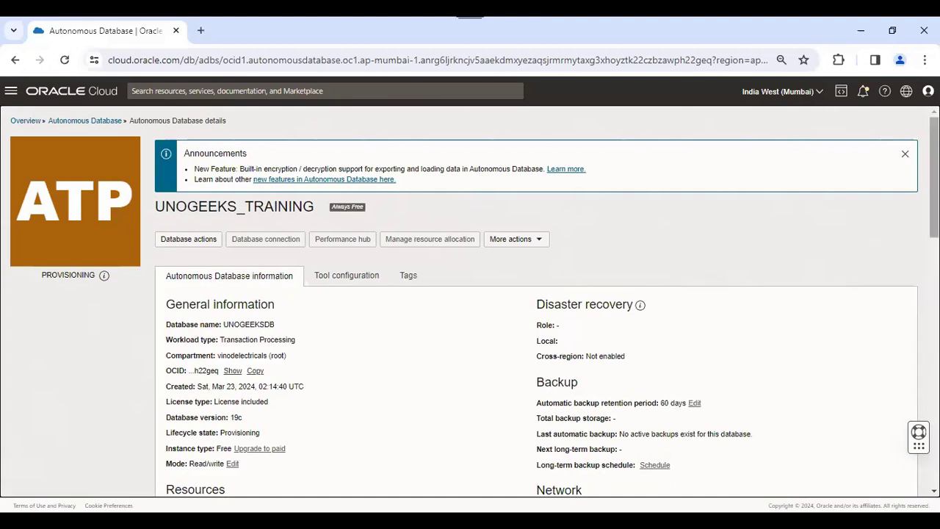
scroll(514, 294, "down", 4)
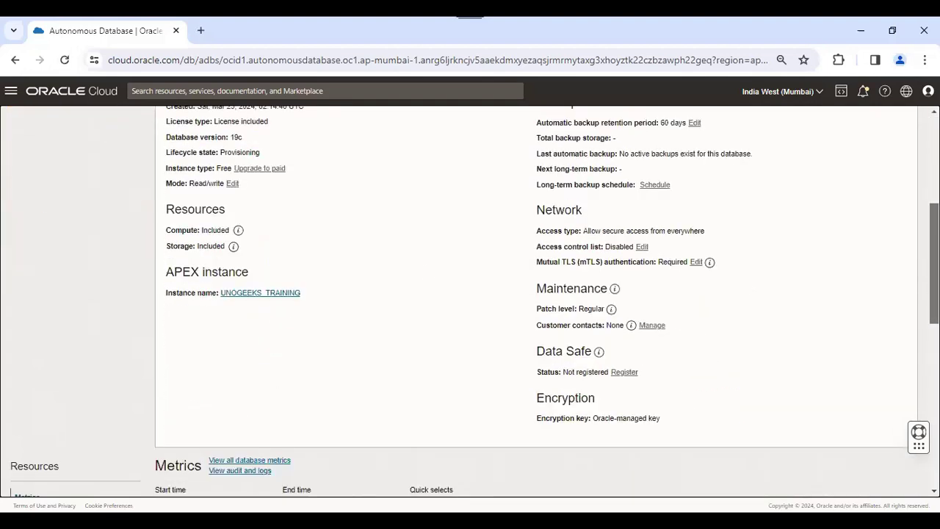
scroll(514, 294, "down", 1)
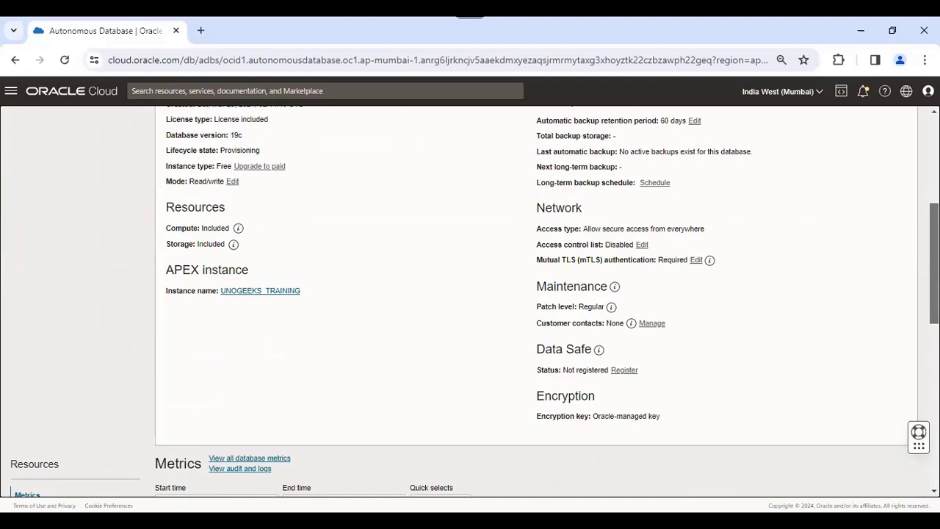
scroll(536, 294, "down", 3)
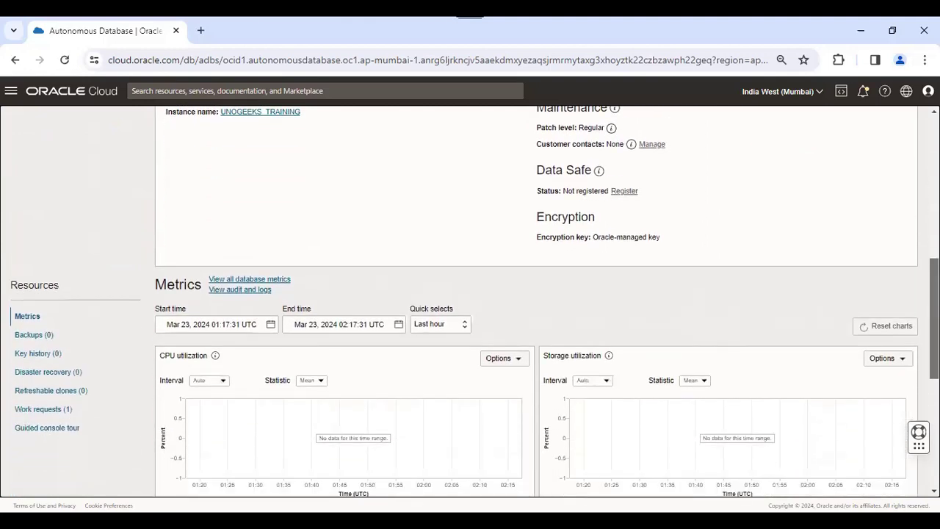
scroll(561, 305, "up", 8)
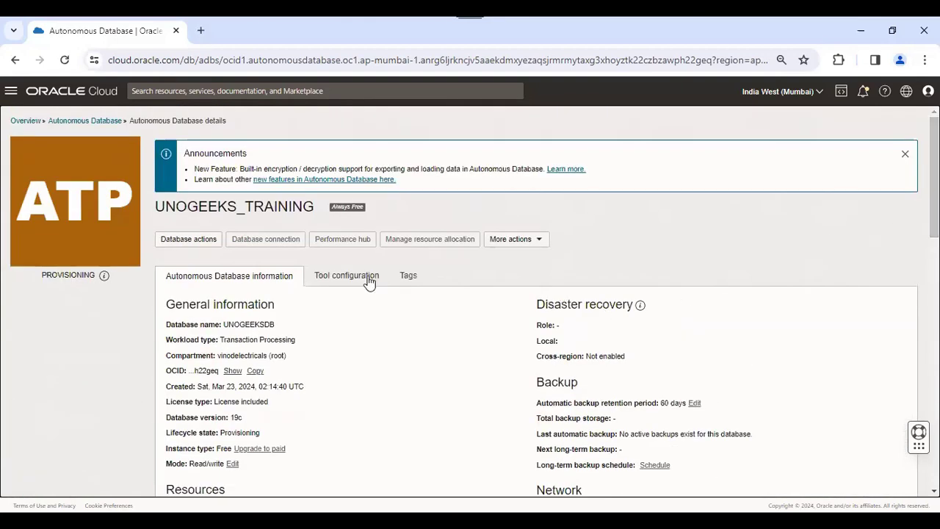
left_click(64, 61)
left_click(342, 279)
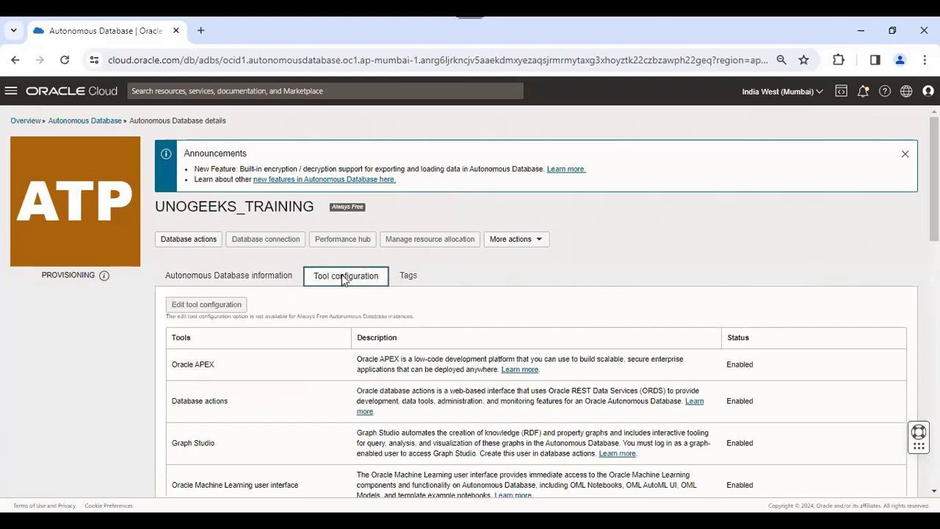
left_click(224, 278)
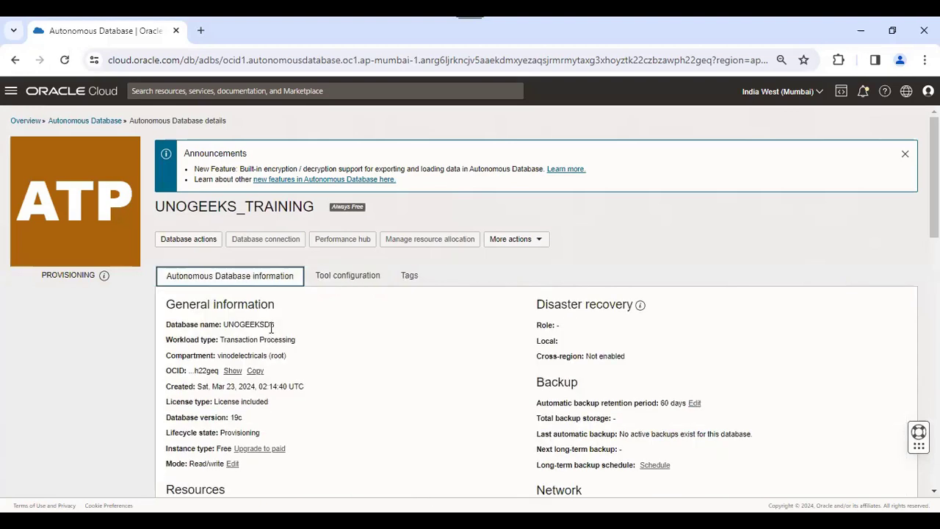
left_click(87, 192)
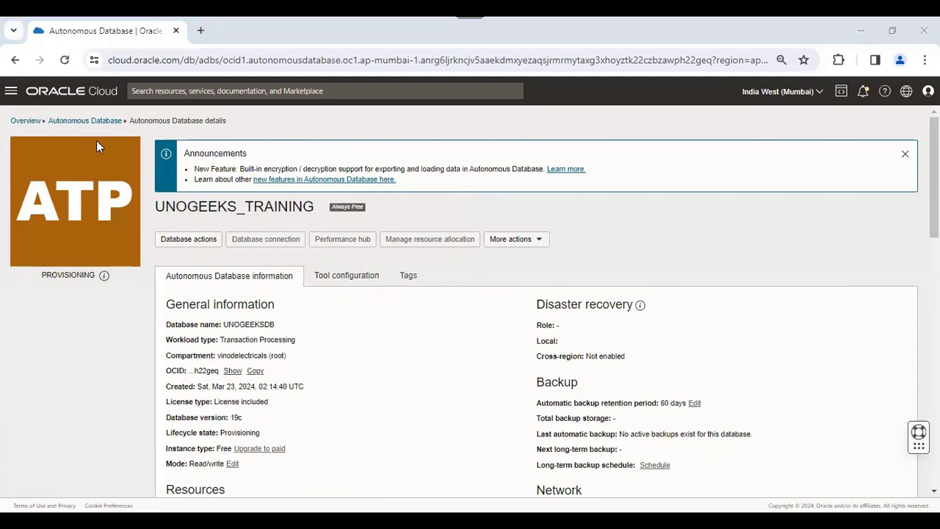
left_click(363, 279)
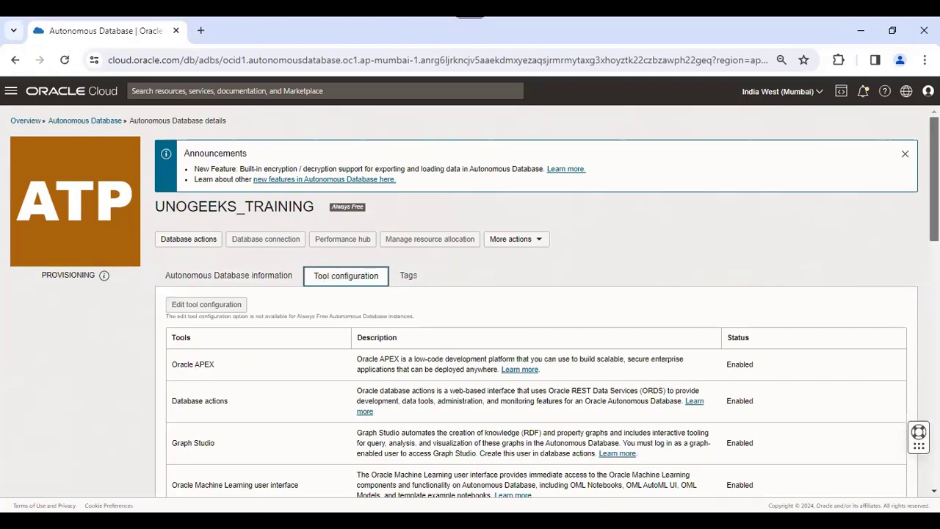
scroll(470, 301, "down", 3)
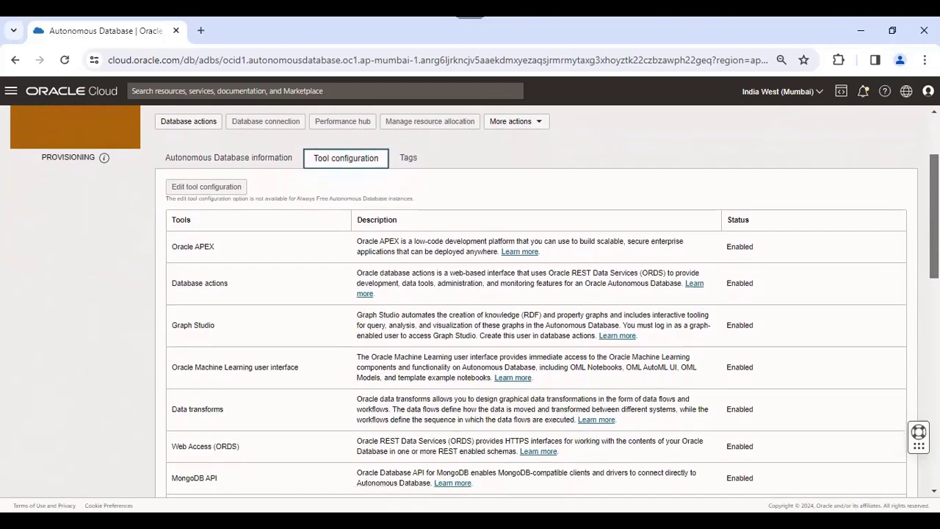
scroll(202, 213, "down", 1)
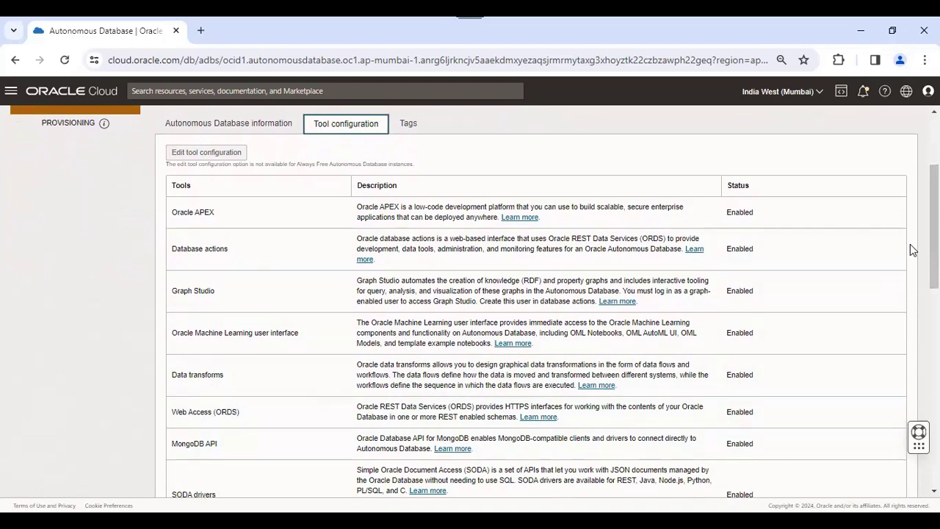
scroll(931, 243, "down", 3)
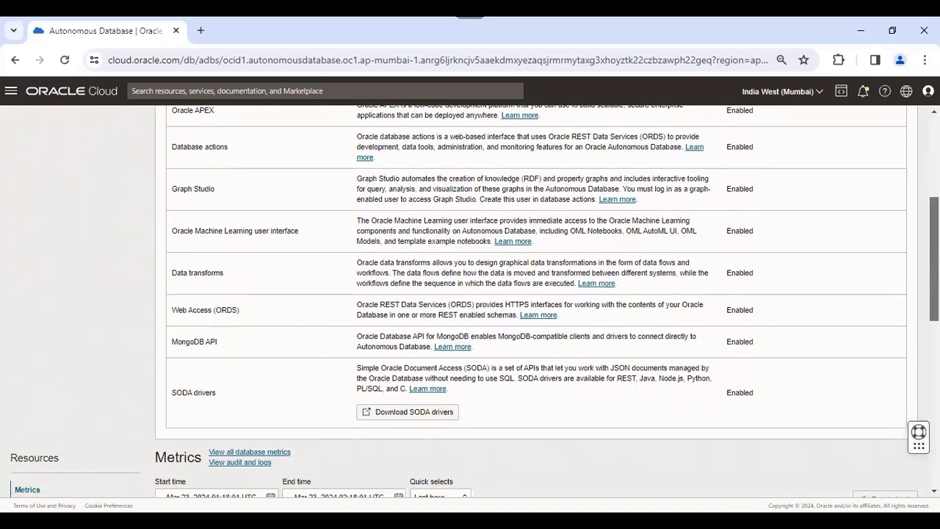
scroll(573, 323, "up", 5)
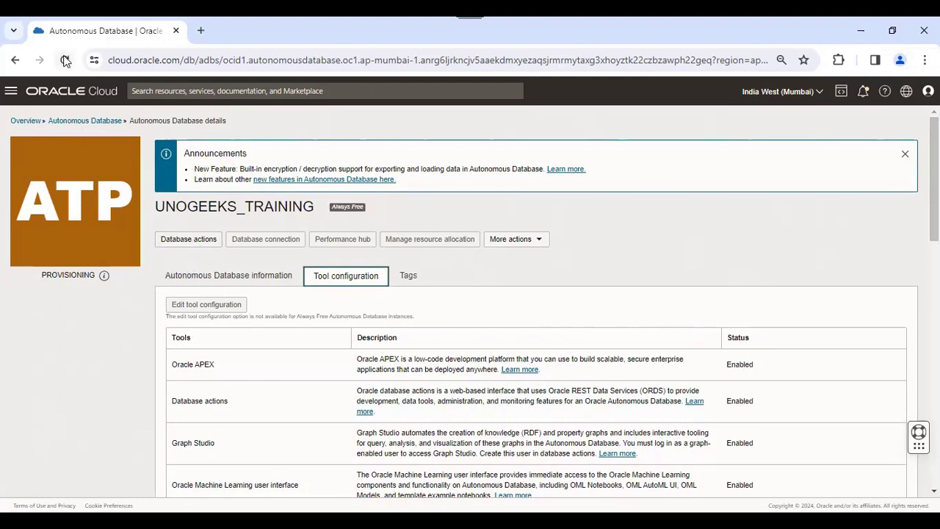
Glance at the Oracle APEX docs, close that tab, and reload the UNOGEEKS_TRAINING details page
left_click(516, 371)
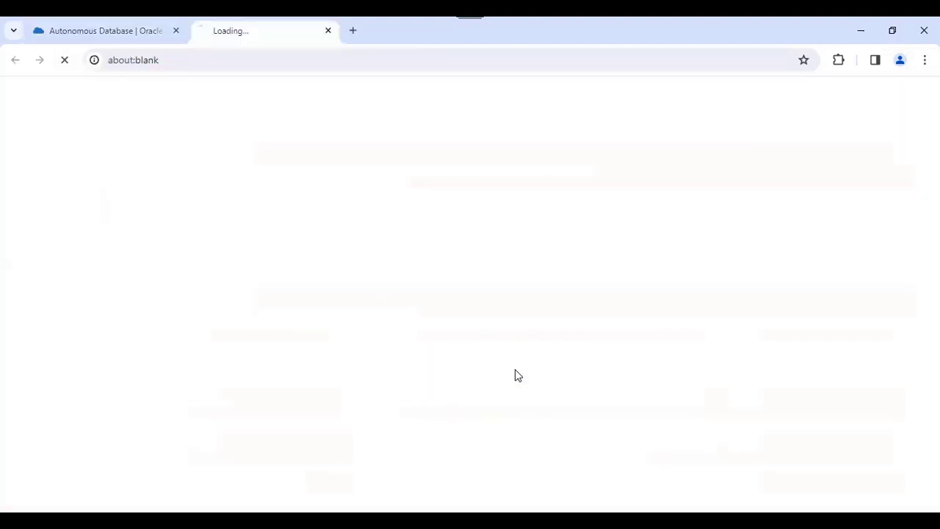
left_click(126, 40)
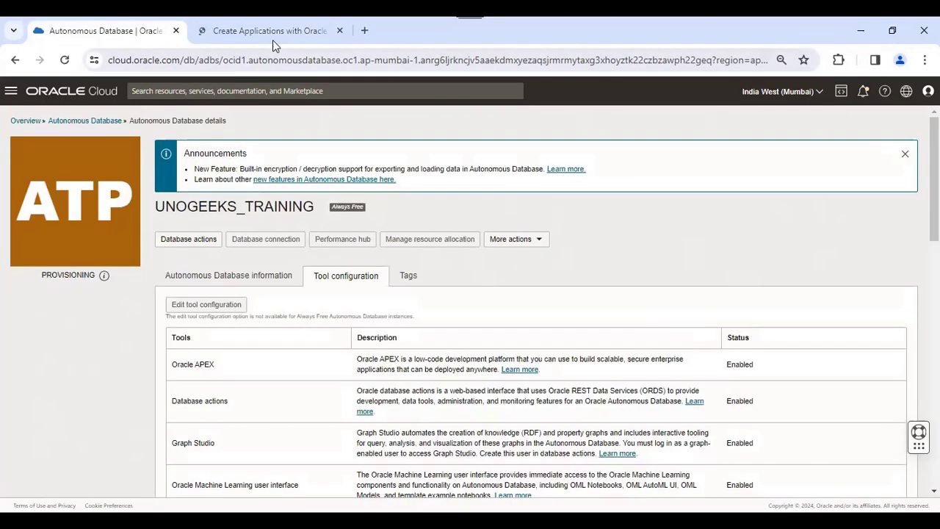
left_click(272, 38)
left_click(340, 33)
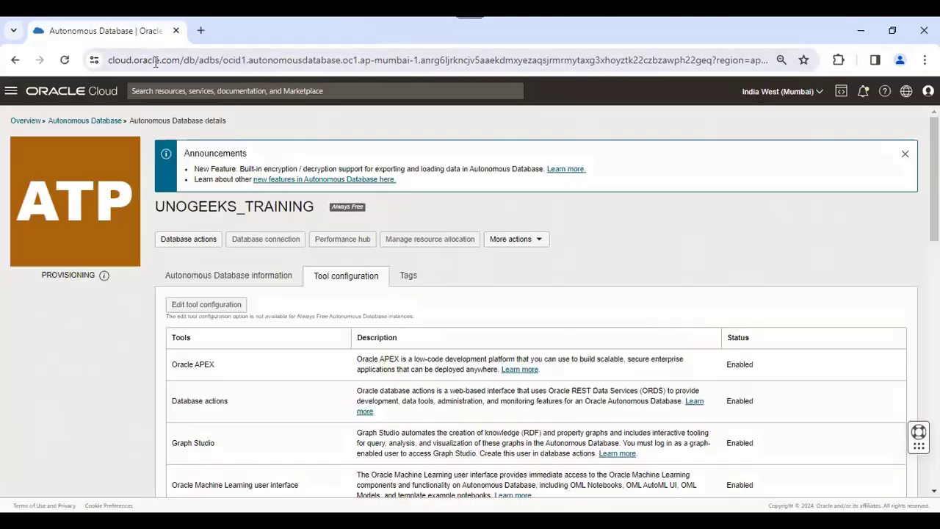
left_click(64, 61)
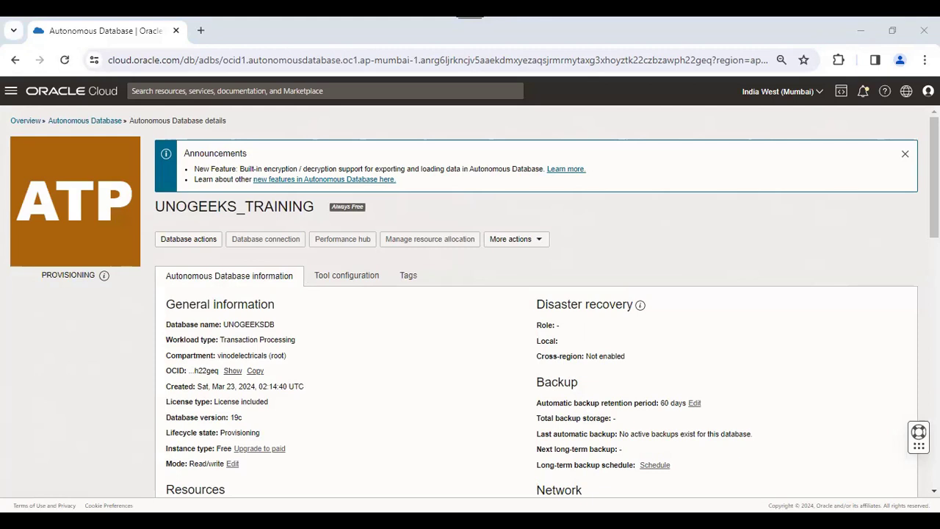
Reload UNOGEEKS_TRAINING's details, still Provisioning, then go back to the Autonomous Databases list
scroll(400, 295, "down", 5)
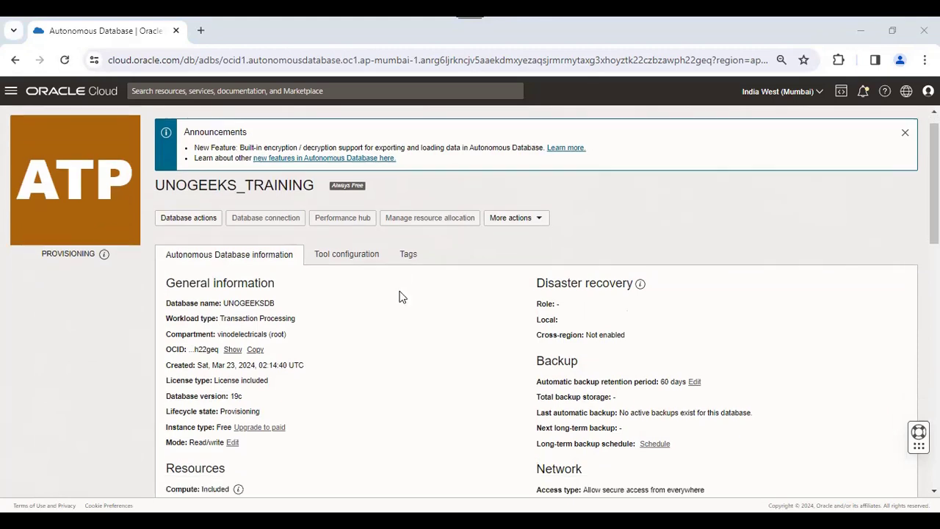
scroll(408, 323, "up", 5)
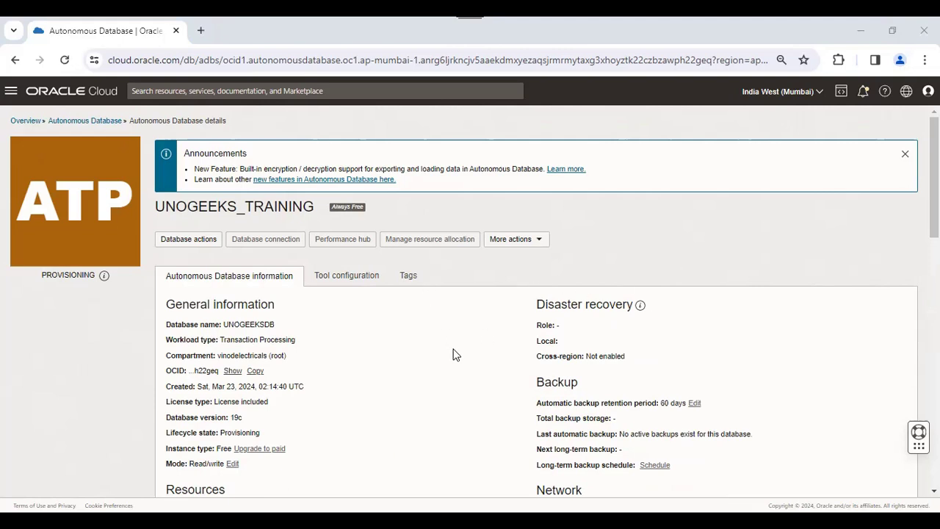
left_click(64, 62)
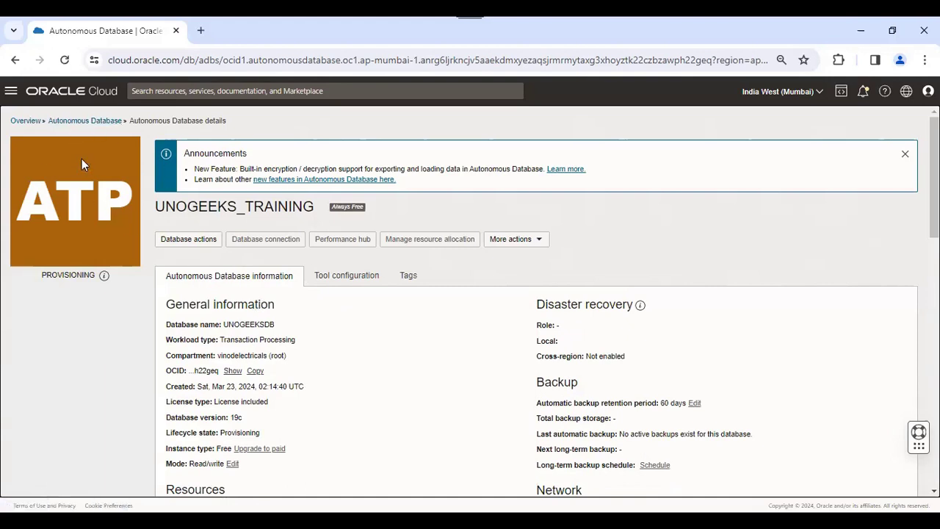
left_click(87, 122)
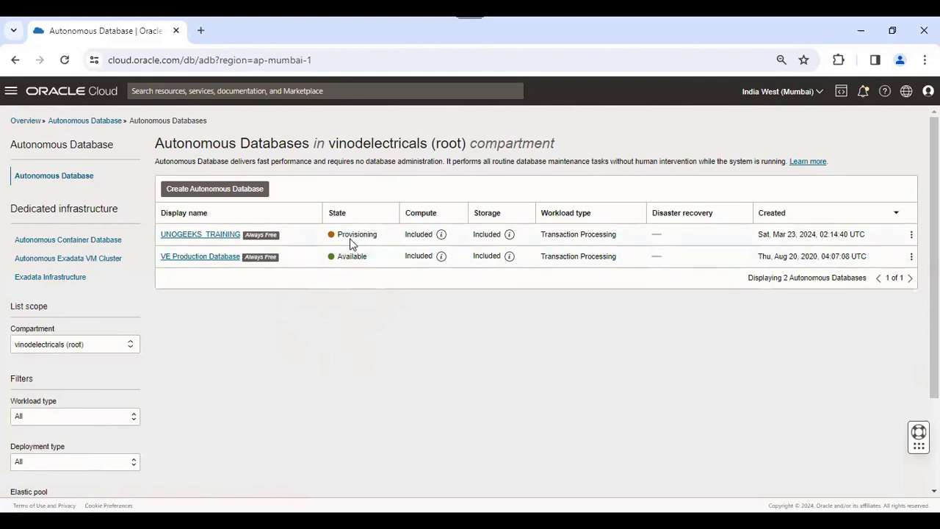
Refresh the list, visit the home page, and cancel a new ATP creation to return
key("F5")
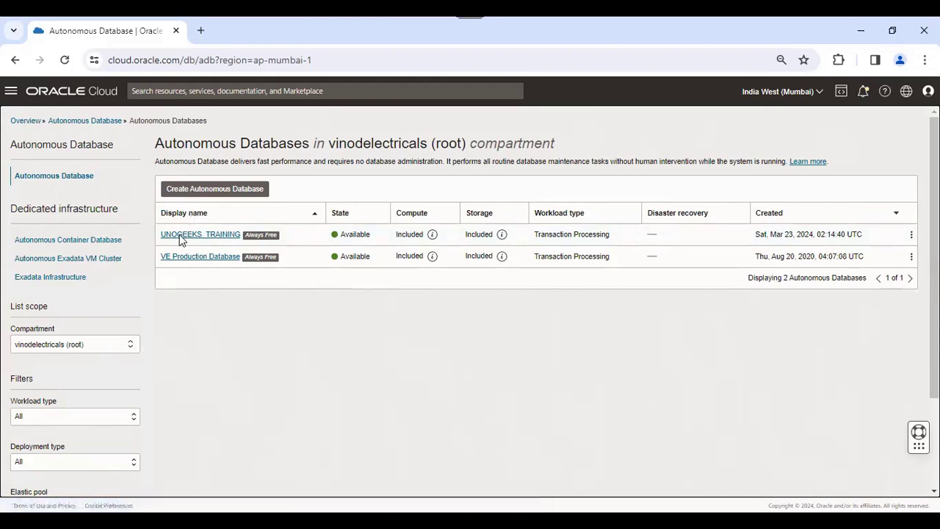
left_click(98, 94)
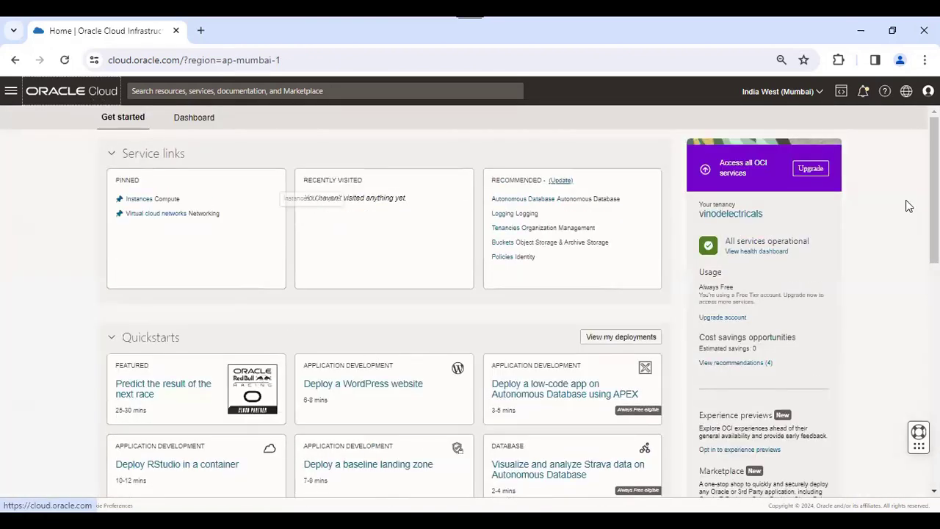
scroll(384, 453, "down", 4)
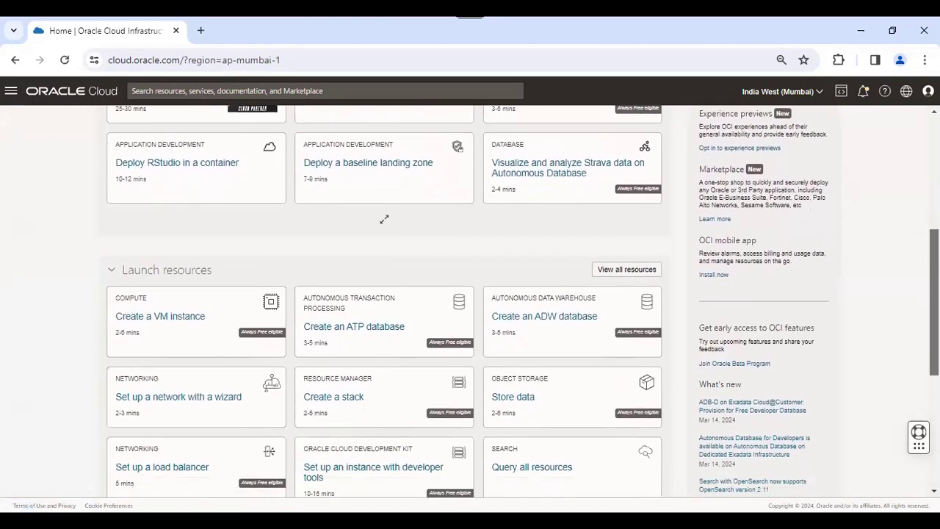
left_click(363, 322)
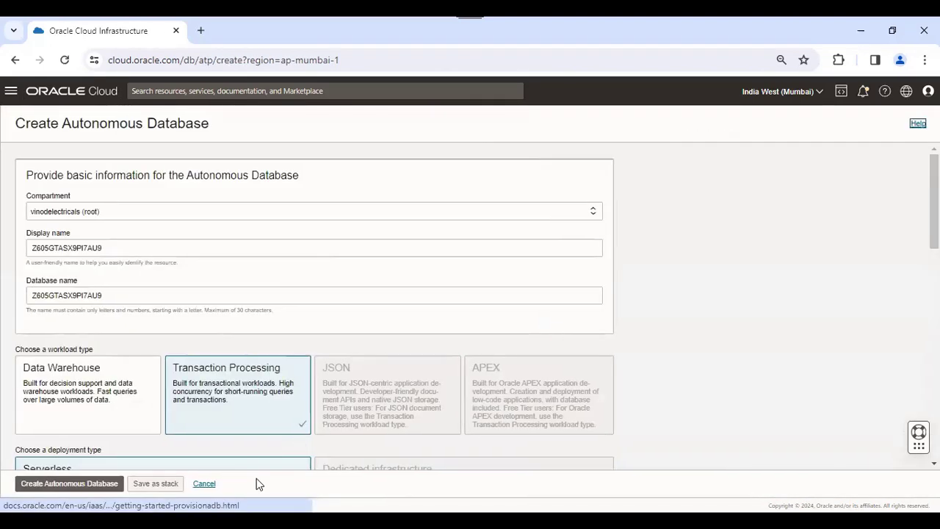
left_click(203, 483)
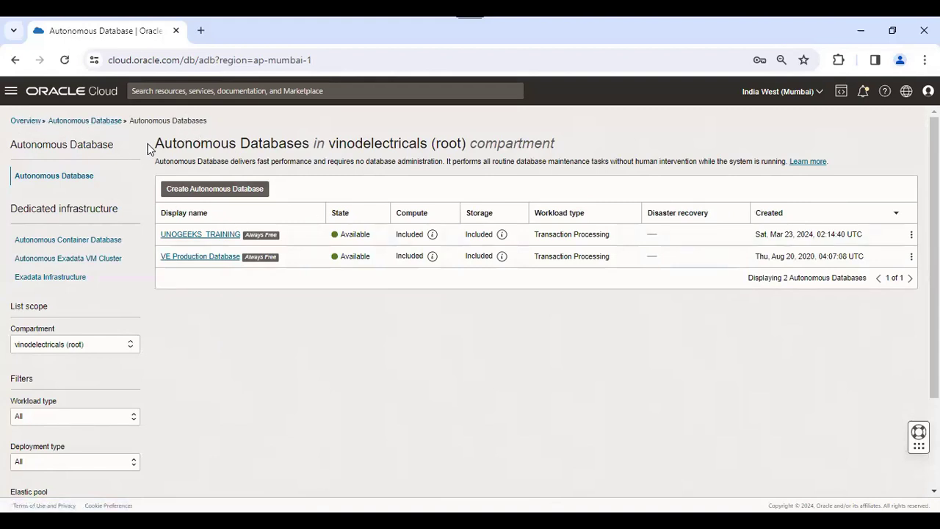
Open UNOGEEKS_TRAINING, check its Database actions list, and show its Database connection panel
left_click(204, 235)
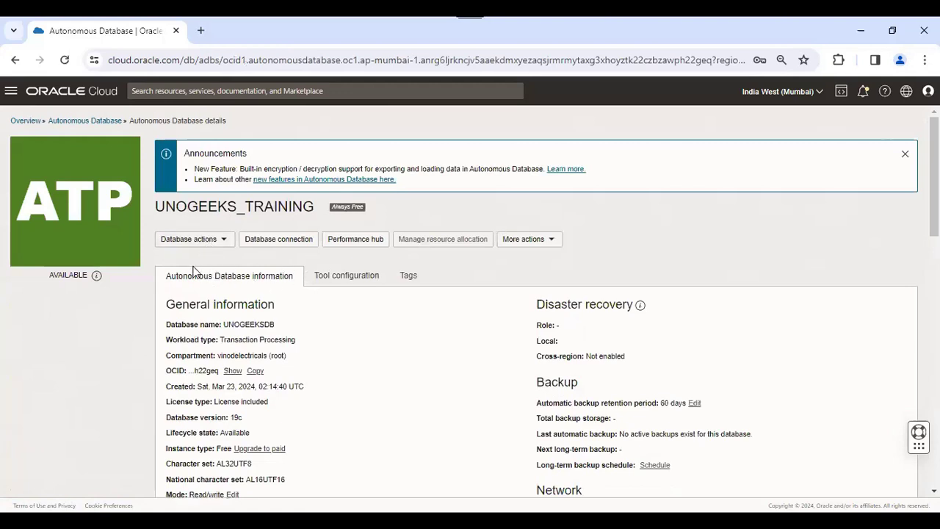
left_click(220, 244)
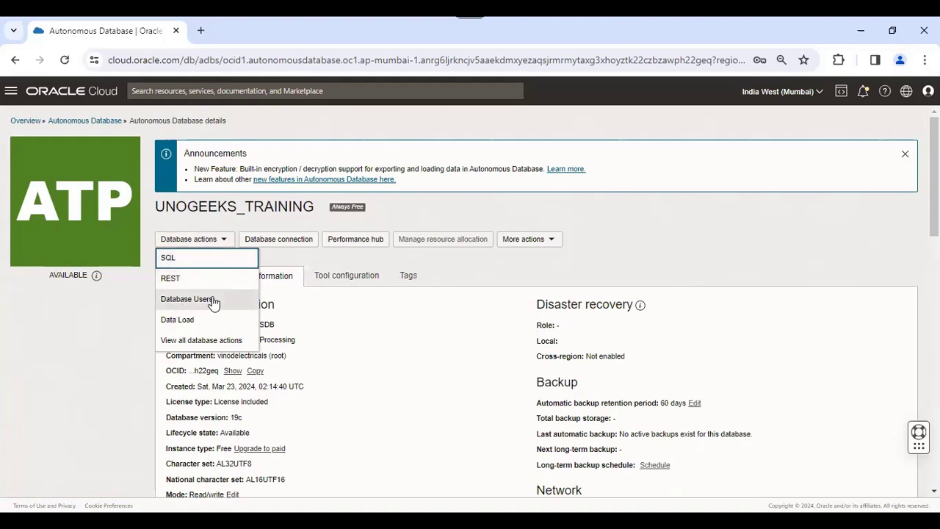
left_click(303, 258)
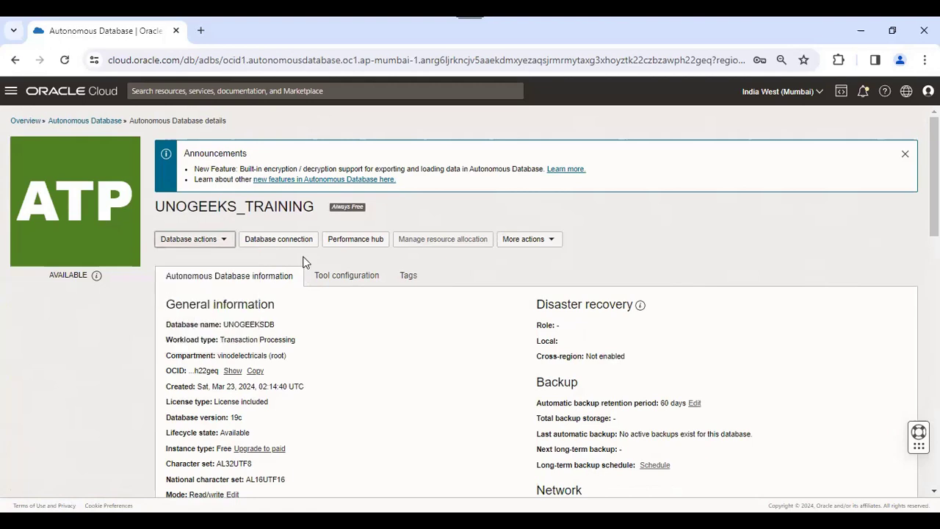
left_click(292, 241)
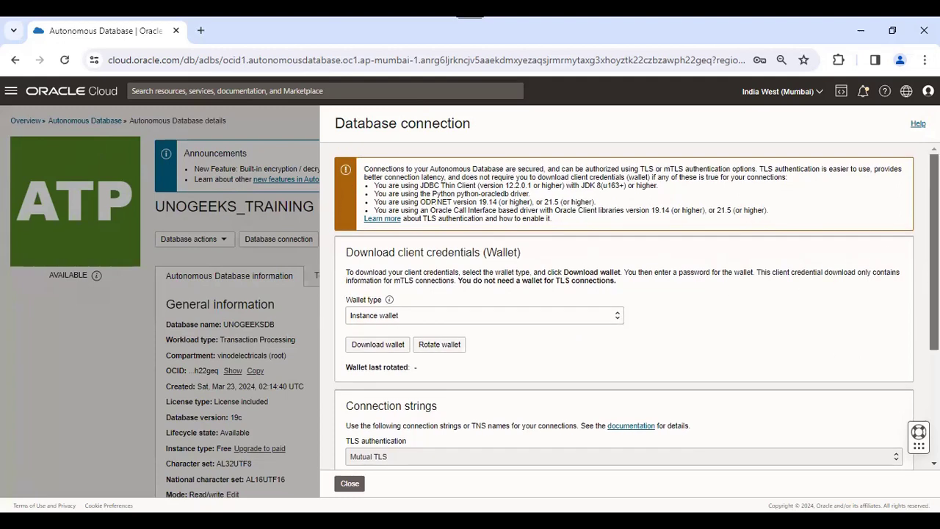
Review the connection's TNS names, close the panel, and launch Performance Hub for UNOGEEKS_TRAINING
scroll(624, 309, "down", 2)
scroll(624, 309, "down", 1)
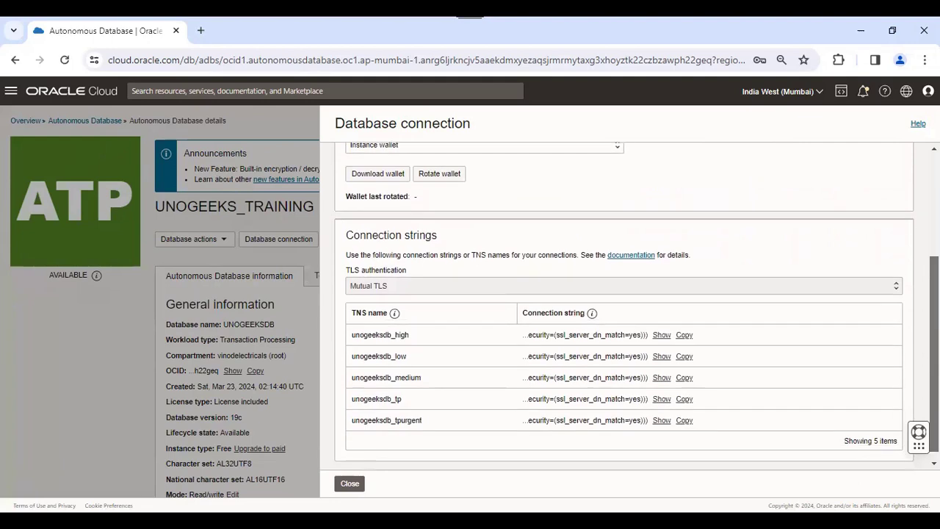
scroll(624, 308, "up", 4)
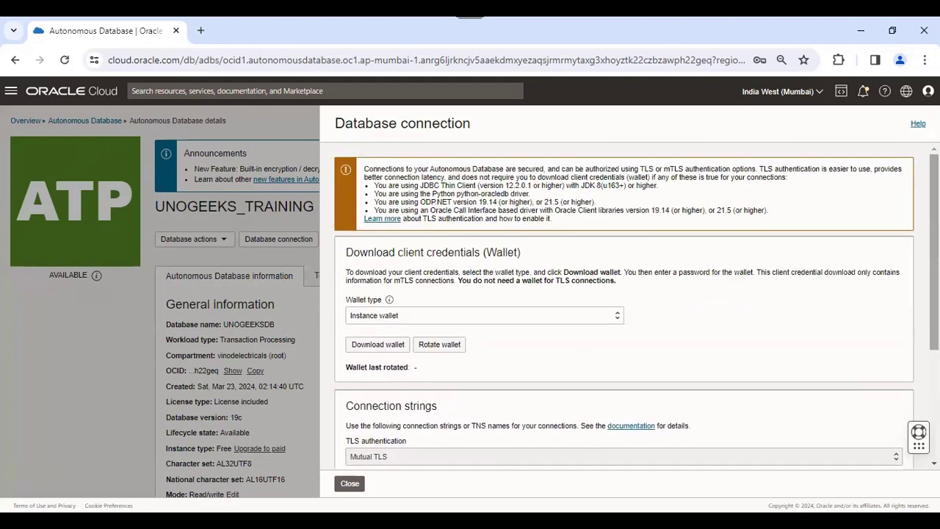
scroll(624, 308, "down", 3)
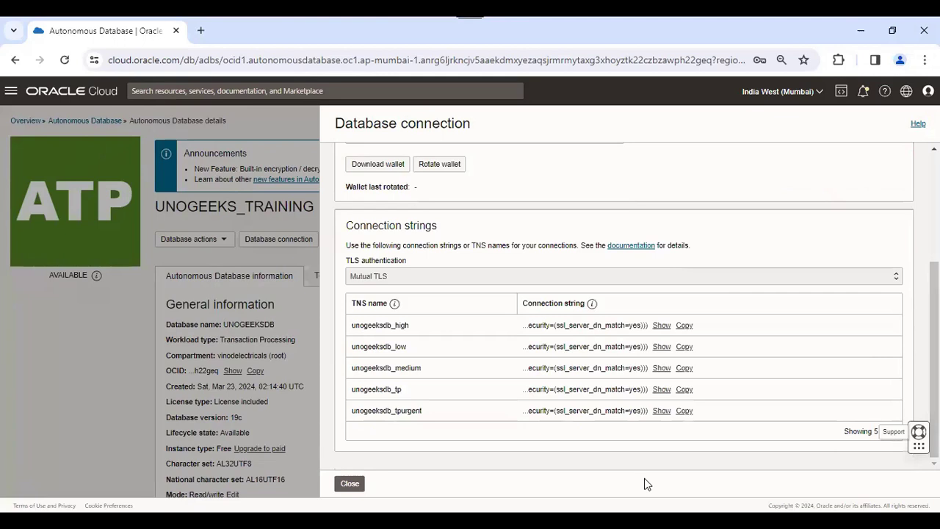
left_click(349, 483)
left_click(364, 241)
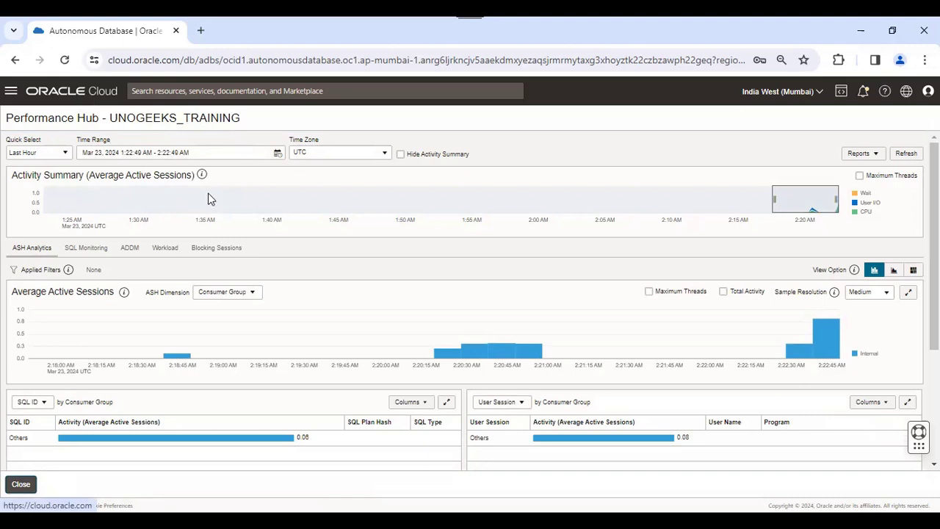
Close Performance Hub and expand the More actions dropdown for UNOGEEKS_TRAINING
left_click(22, 486)
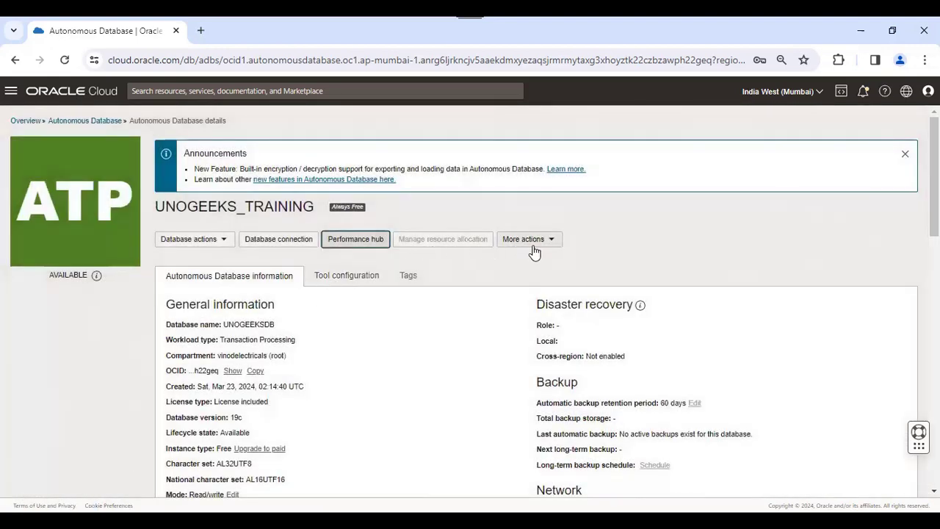
left_click(547, 245)
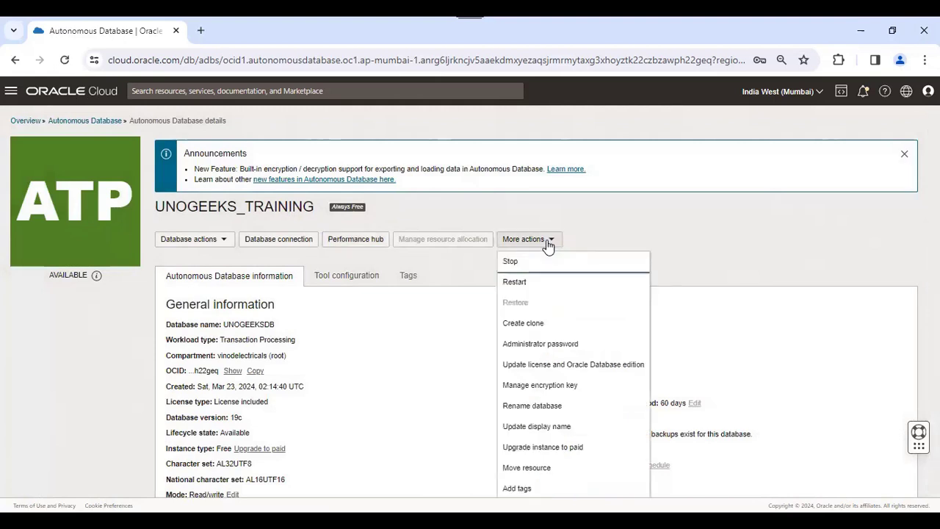